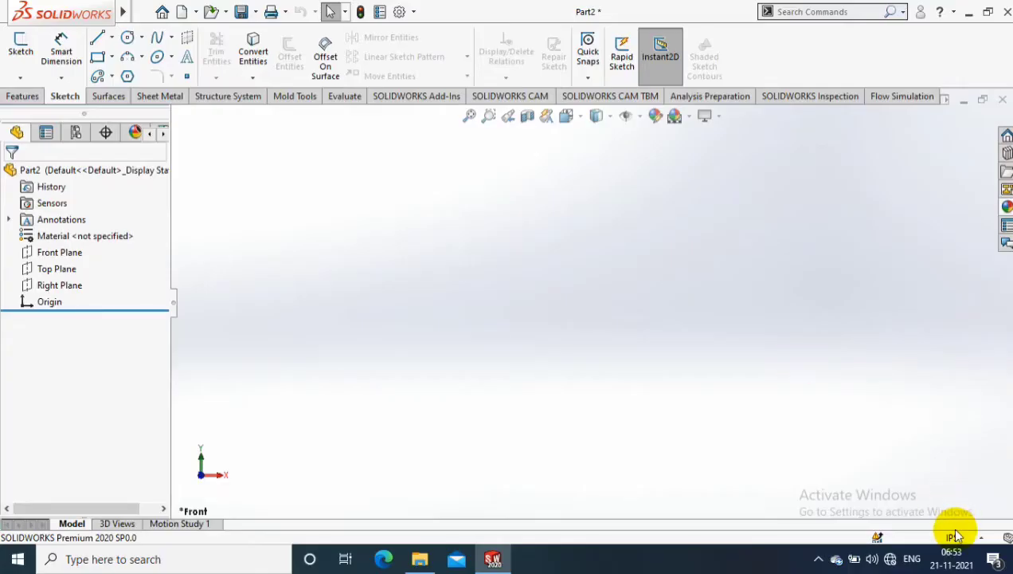
Step: Switch the part units to MMGS and start a sketch on the Front Plane
left_click(955, 537)
left_click(927, 476)
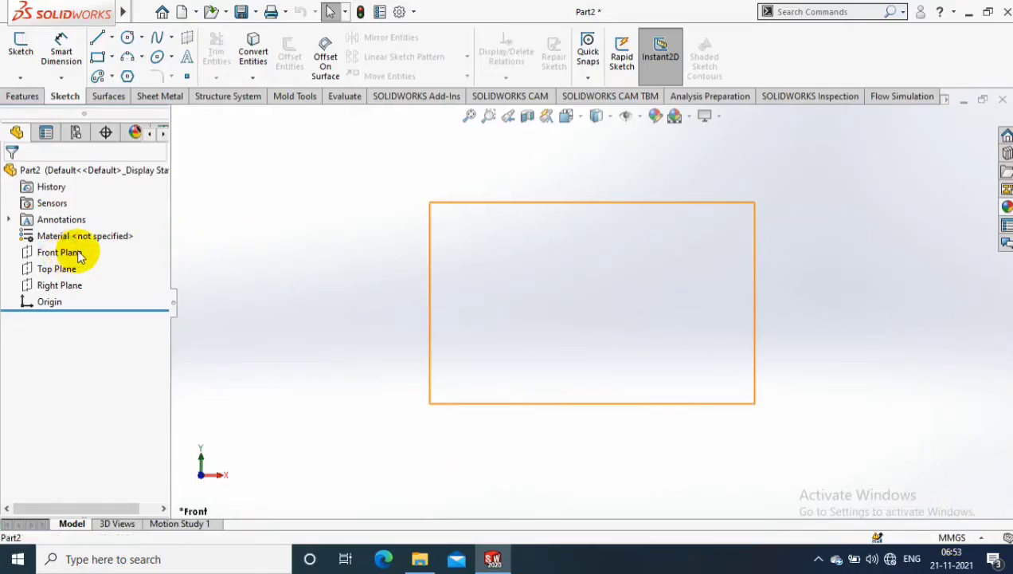
right_click(61, 253)
left_click(140, 229)
Step: Draw two concentric circle pairs, one centred on the origin and one to its left
left_click(141, 38)
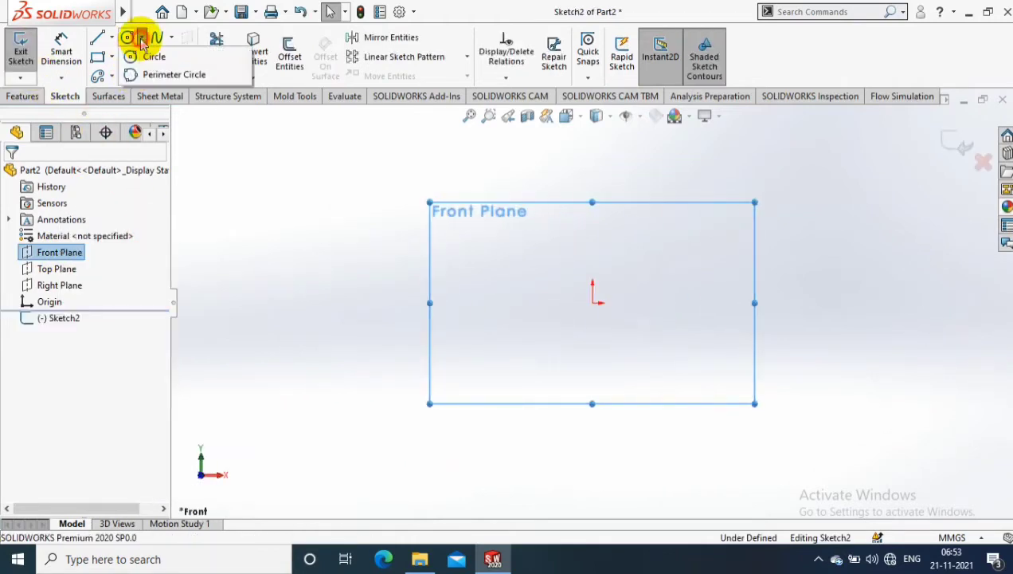
left_click(147, 50)
left_click_drag(591, 303, 674, 303)
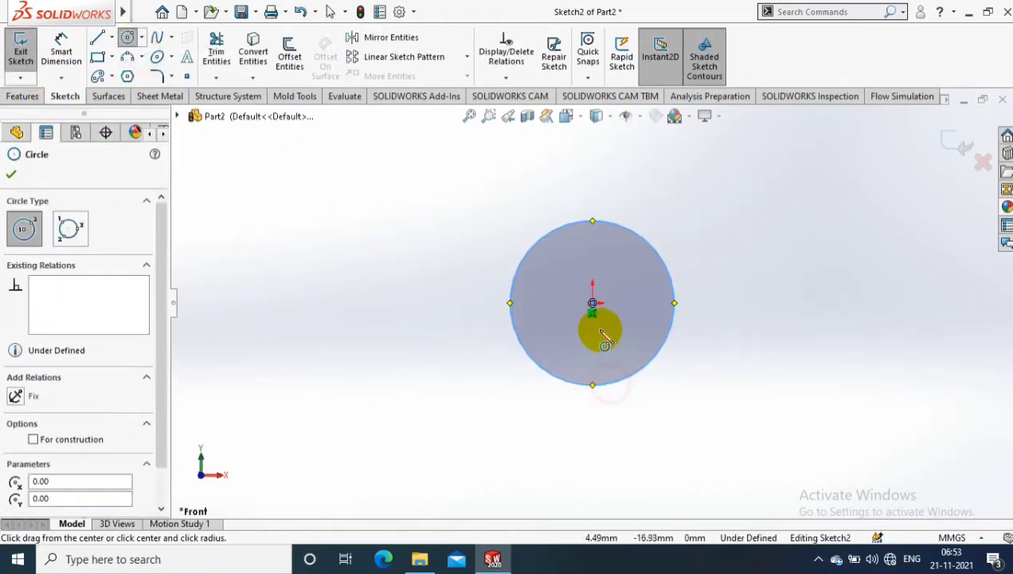
left_click_drag(592, 303, 643, 303)
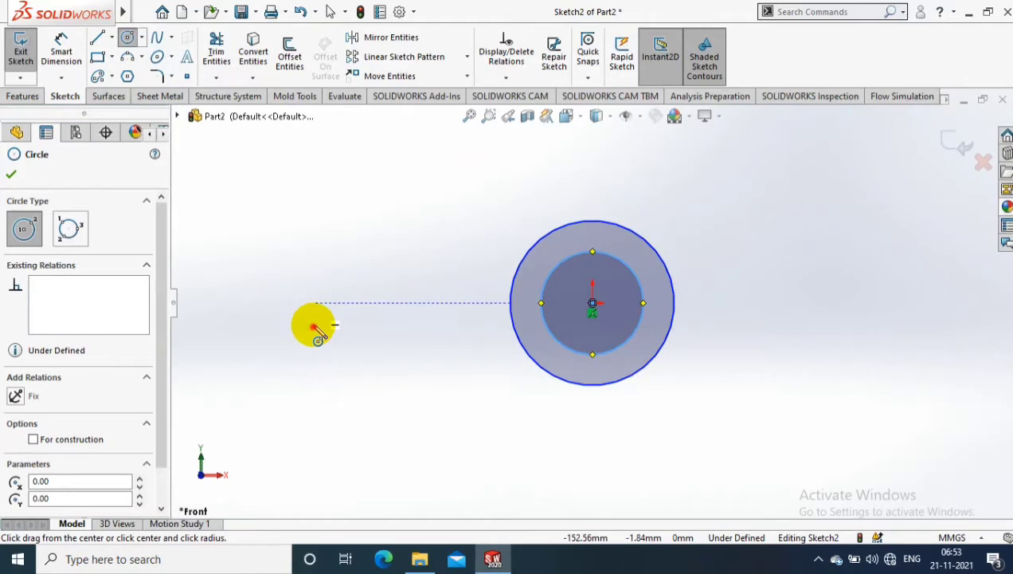
mouse_move(303, 303)
left_mouse_down()
mouse_move(384, 302)
mouse_move(304, 354)
left_mouse_up()
left_click(11, 174)
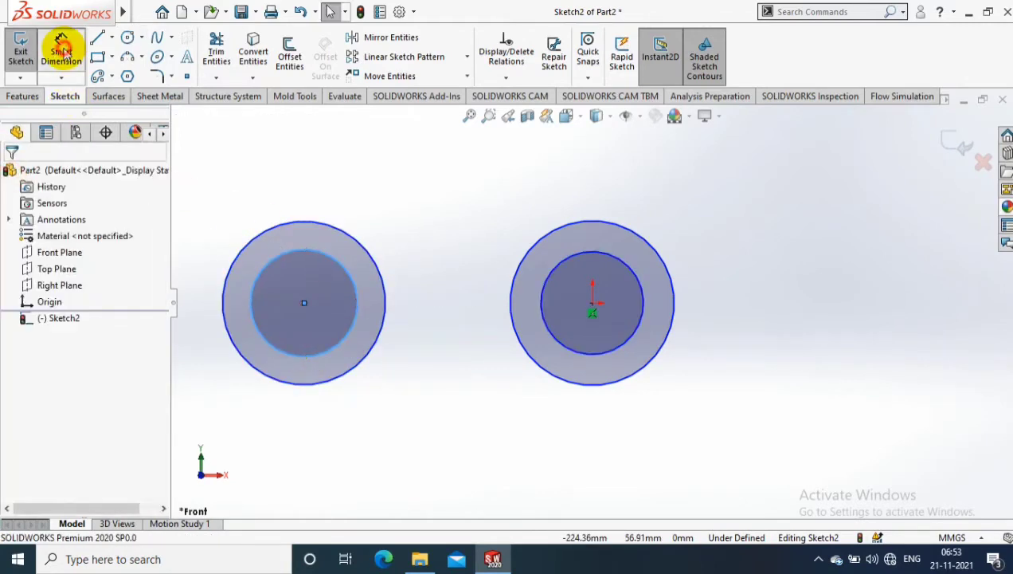
left_click(64, 49)
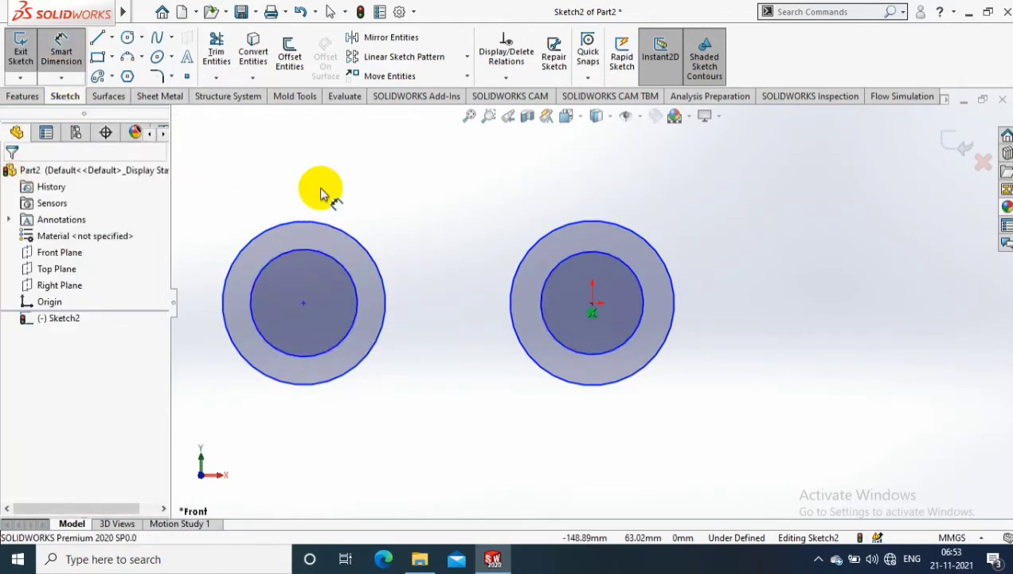
Step: Dimension the origin circles to Ø20 and Ø42 mm
left_click(632, 273)
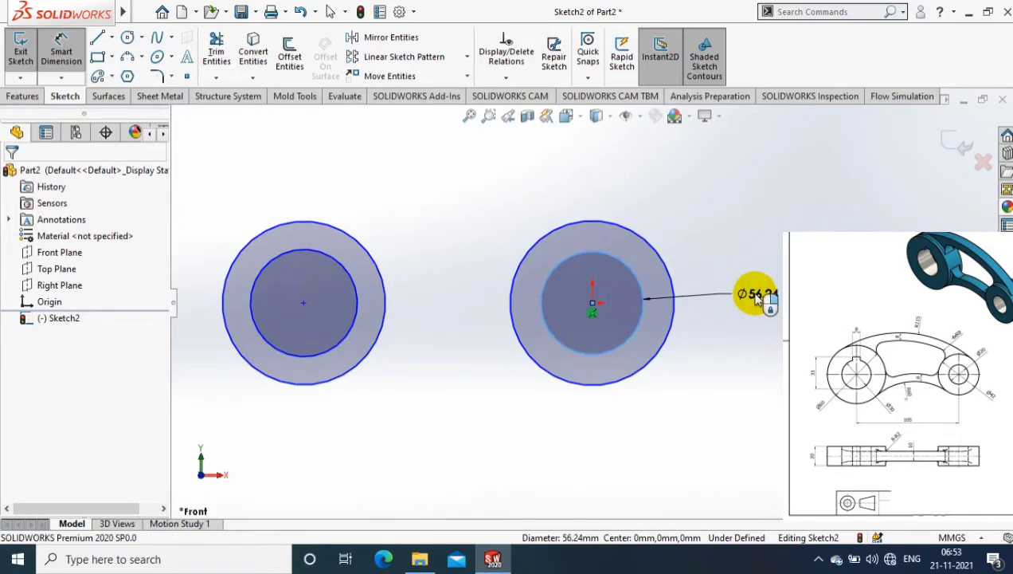
left_click(756, 296)
type("20")
key("Return")
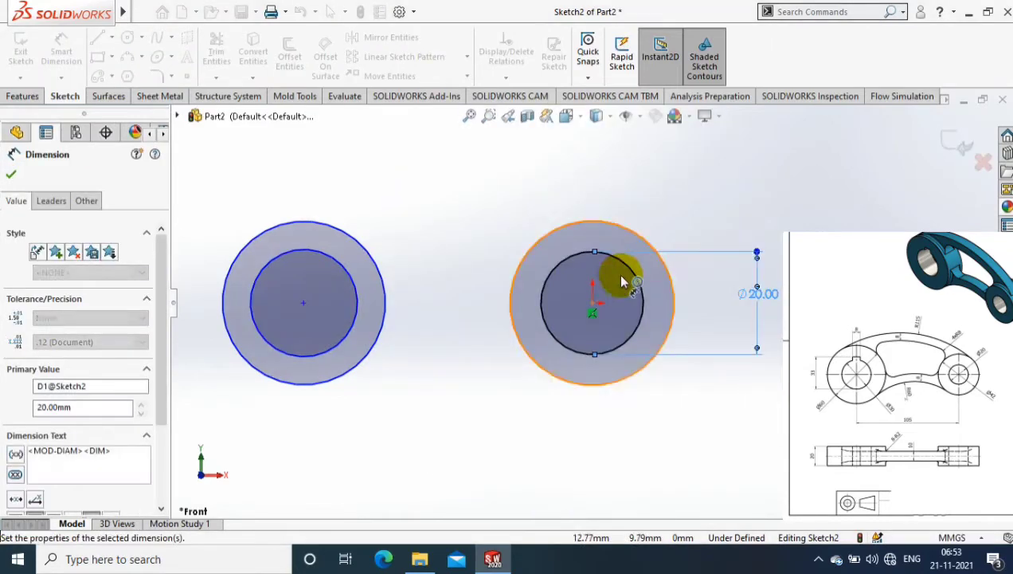
left_click(673, 291)
left_click(805, 302)
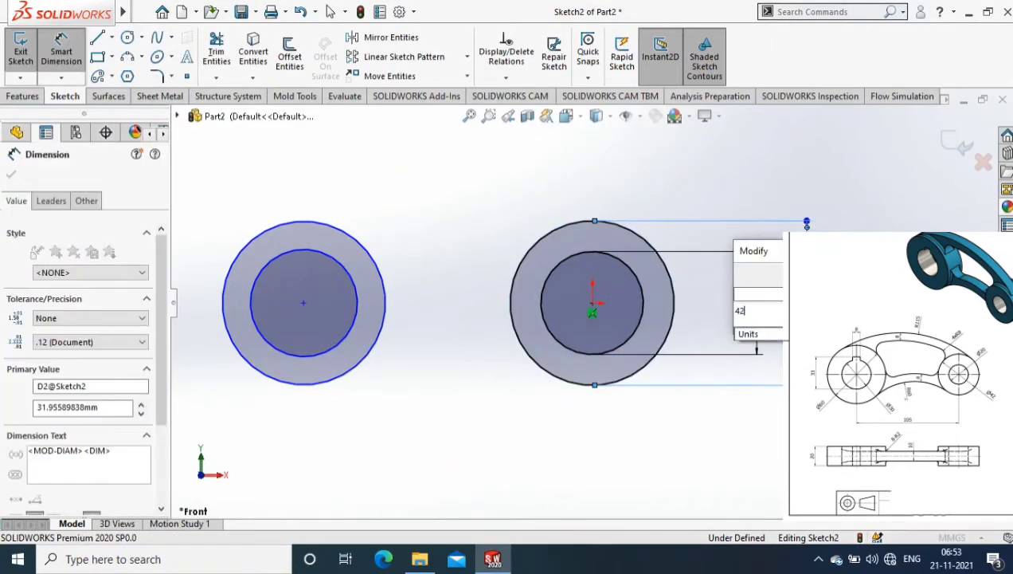
type("42")
key("Return")
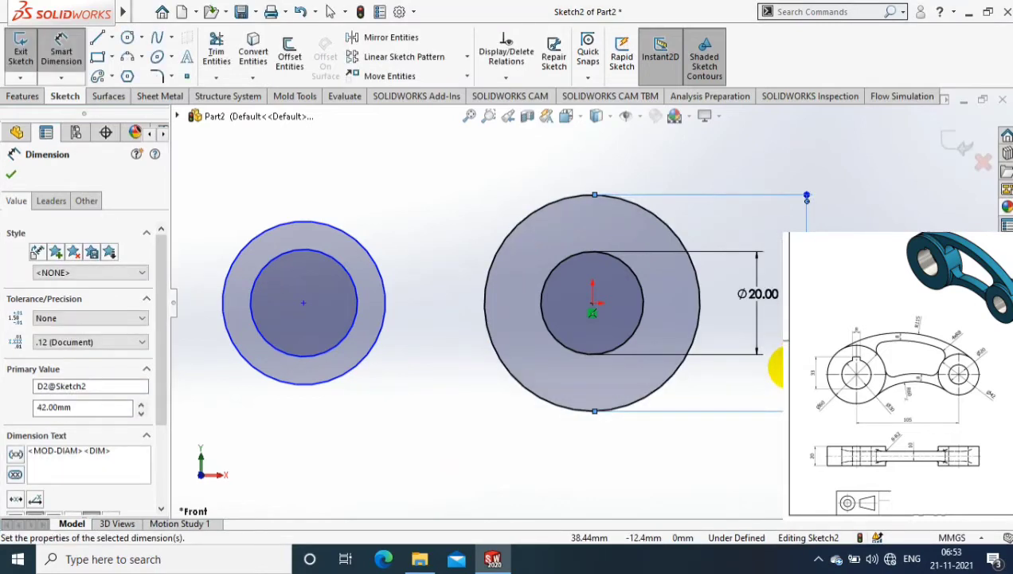
Step: Dimension the left circles to Ø30 and Ø60 mm
left_click(356, 327)
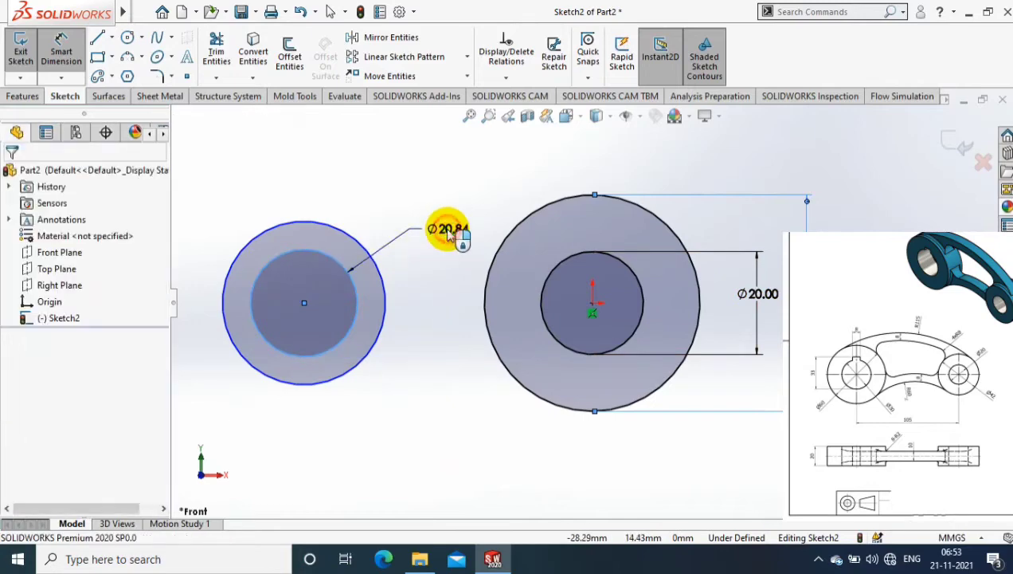
left_click(444, 228)
type("30")
key("Return")
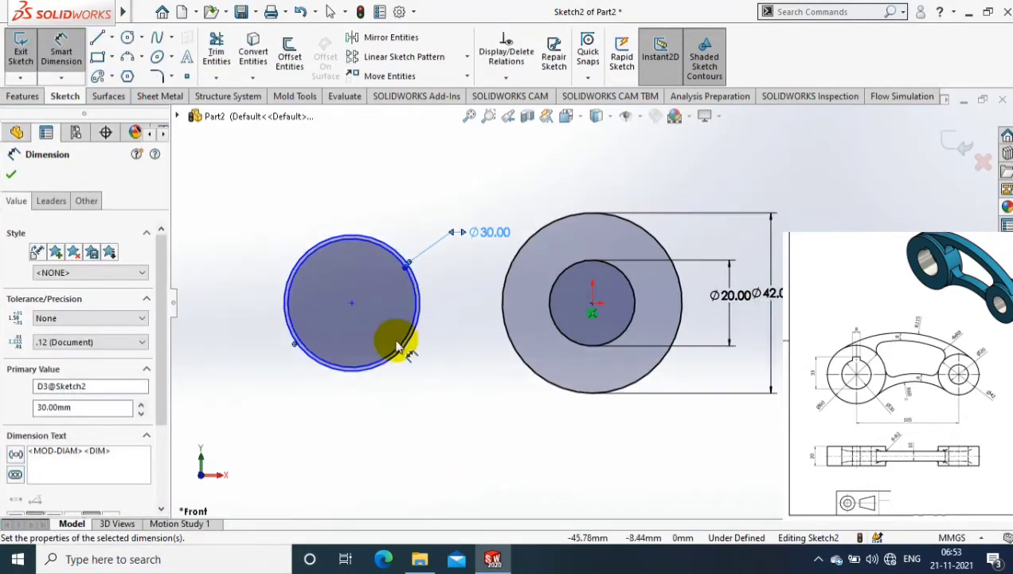
scroll(418, 340, "down", 3)
left_click(381, 368)
key("z")
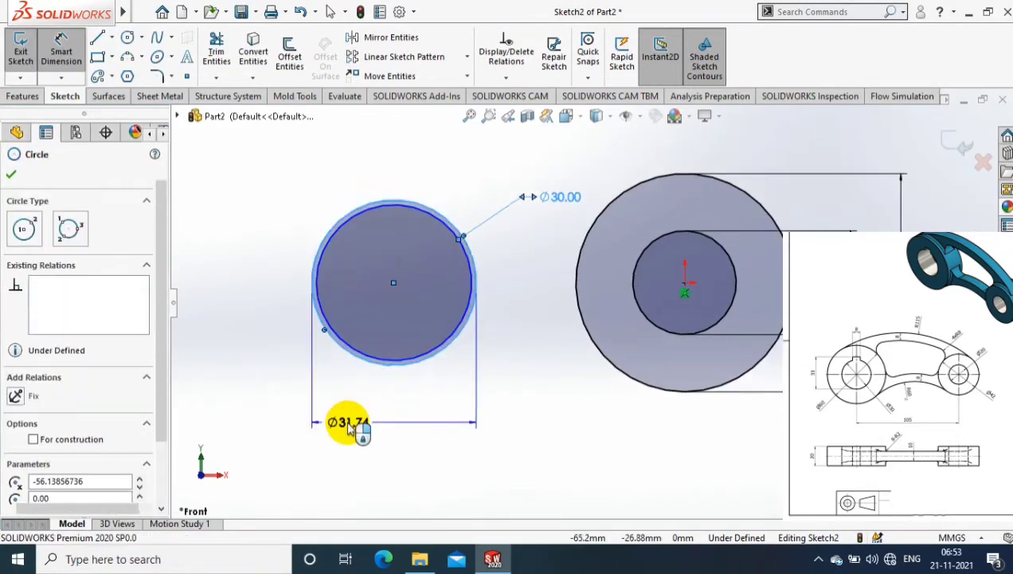
left_click(350, 423)
type("60")
key("Return")
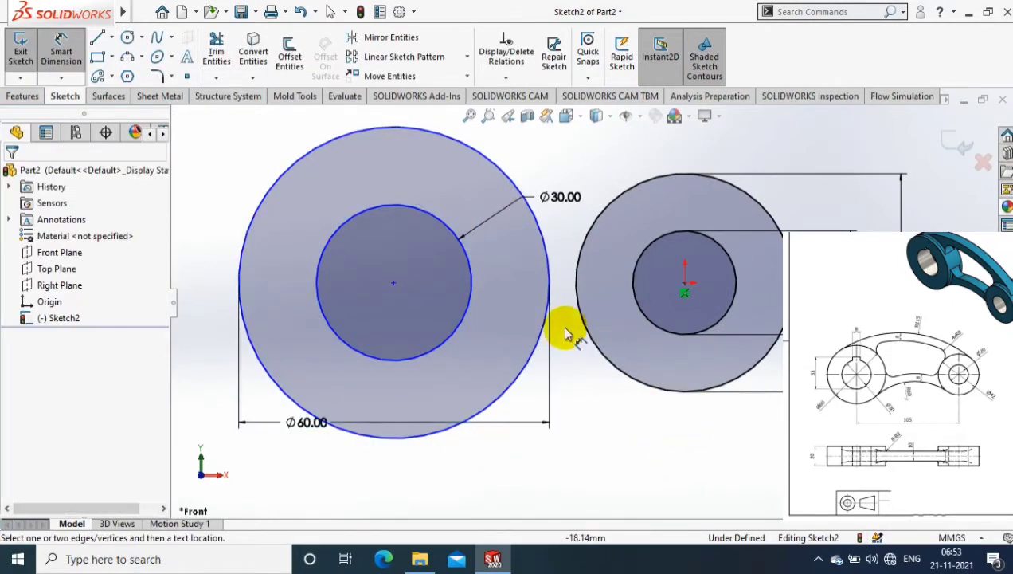
Step: Set the distance between the two circle centres to 105 mm
left_click(393, 285)
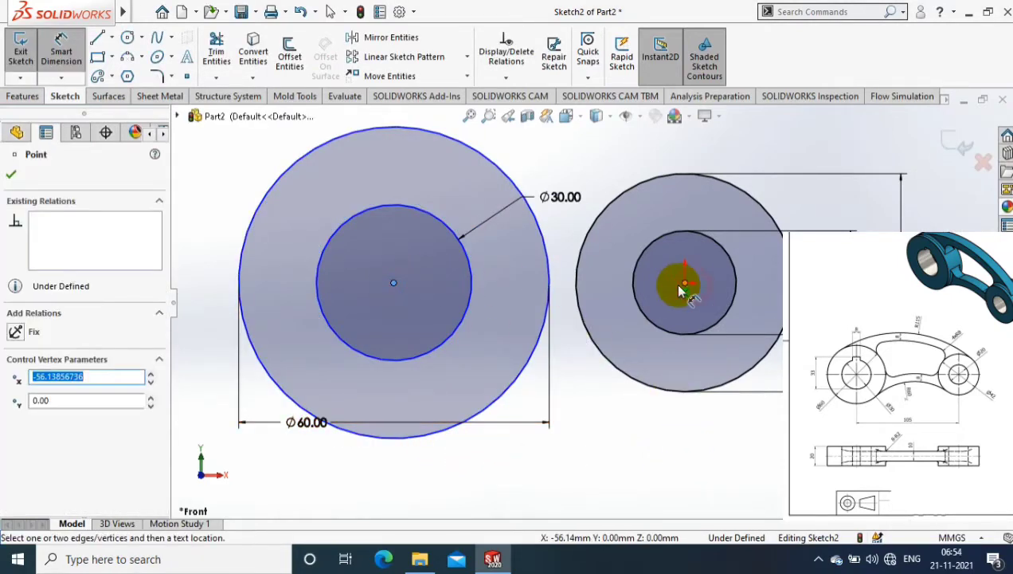
left_click(686, 284)
left_click(563, 471)
left_click(563, 470)
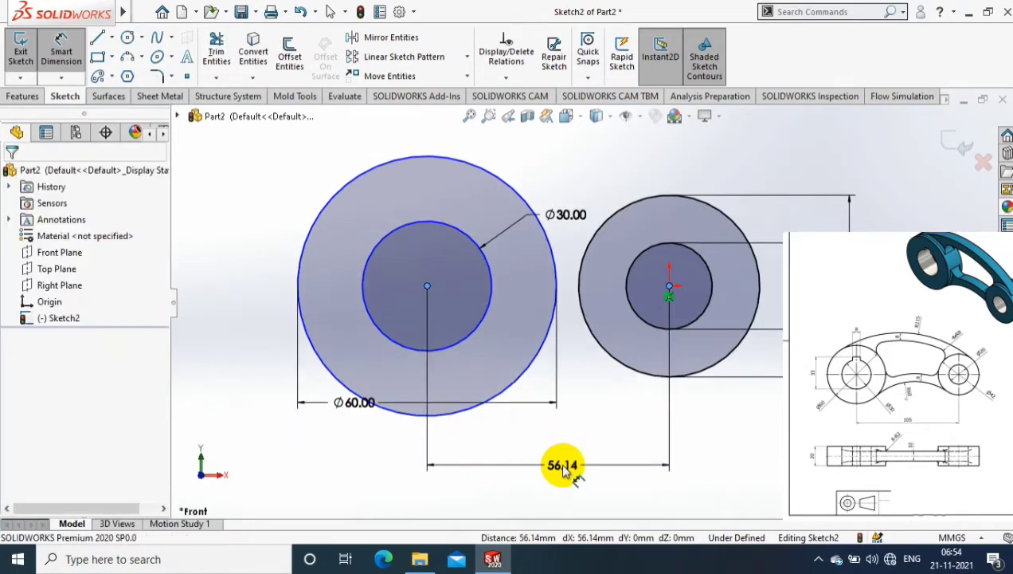
type("105")
key("Return")
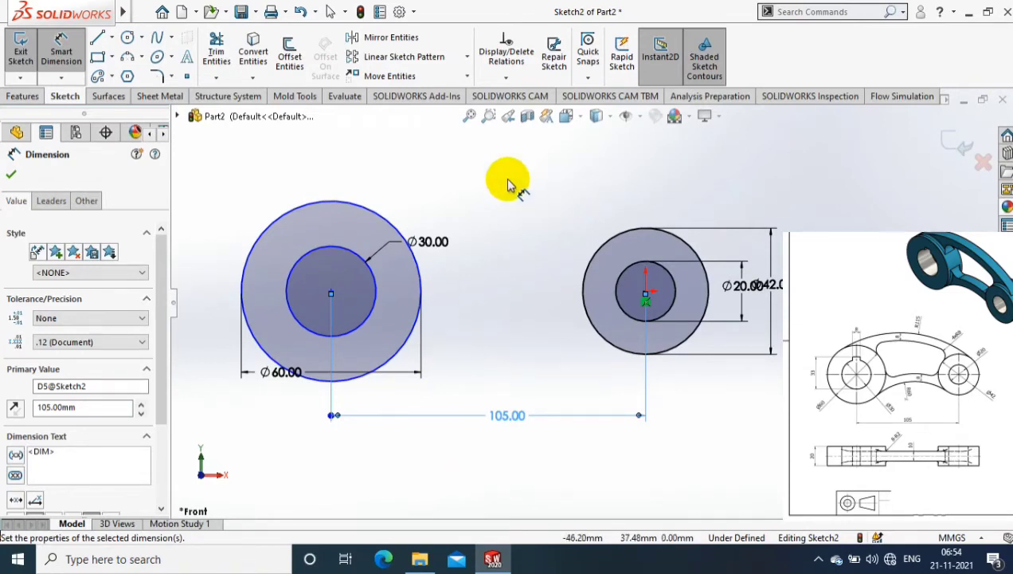
Step: Add a Horizontal relation between the left and origin circle centres
key("Escape")
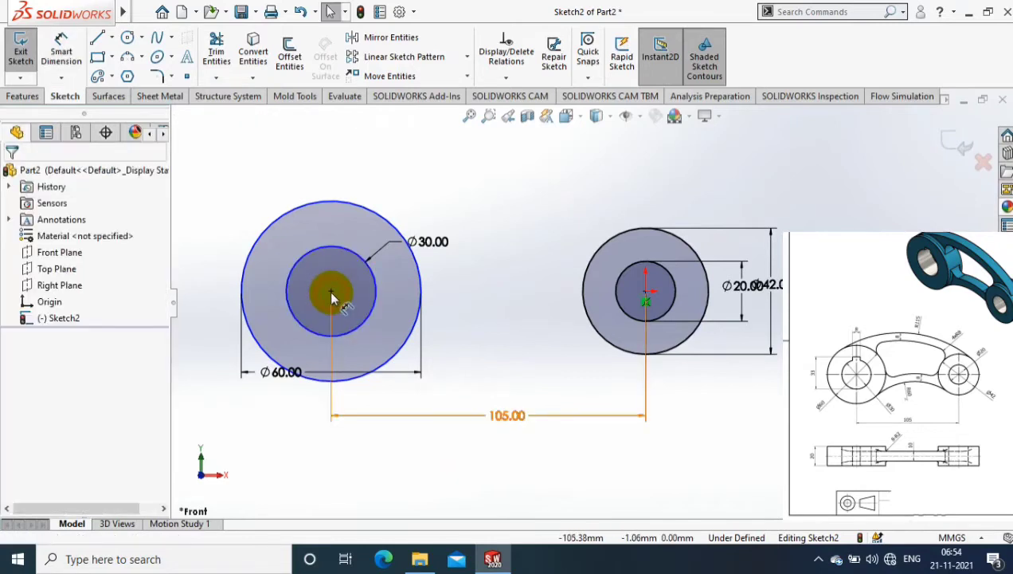
left_click(330, 290)
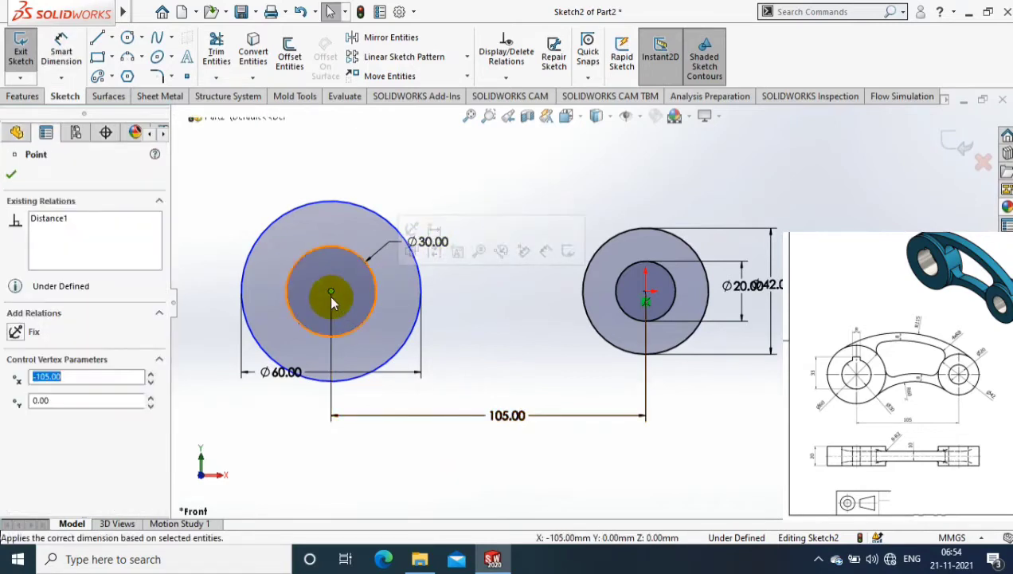
left_click(645, 293, "ctrl")
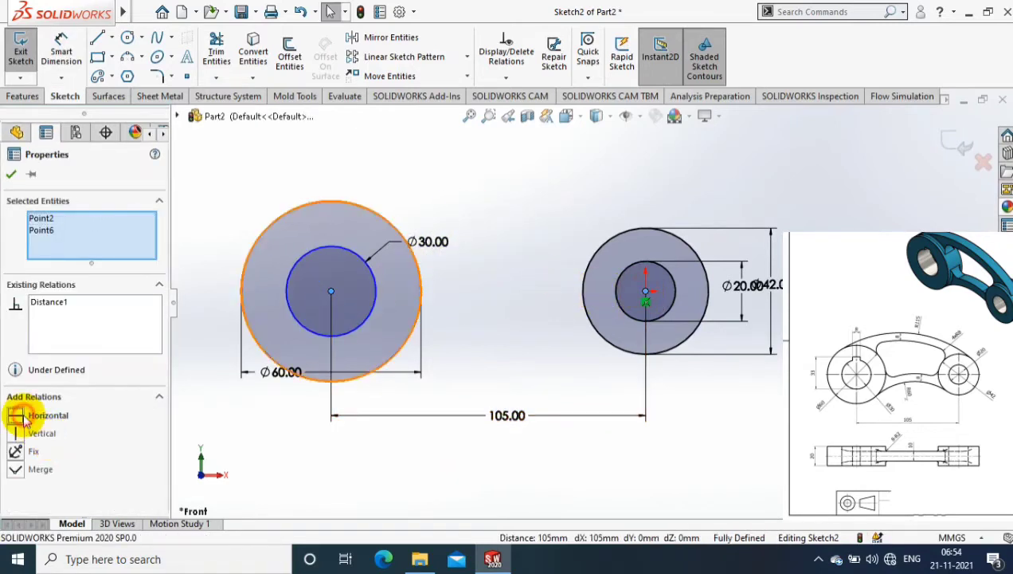
left_click(40, 415)
left_click(10, 173)
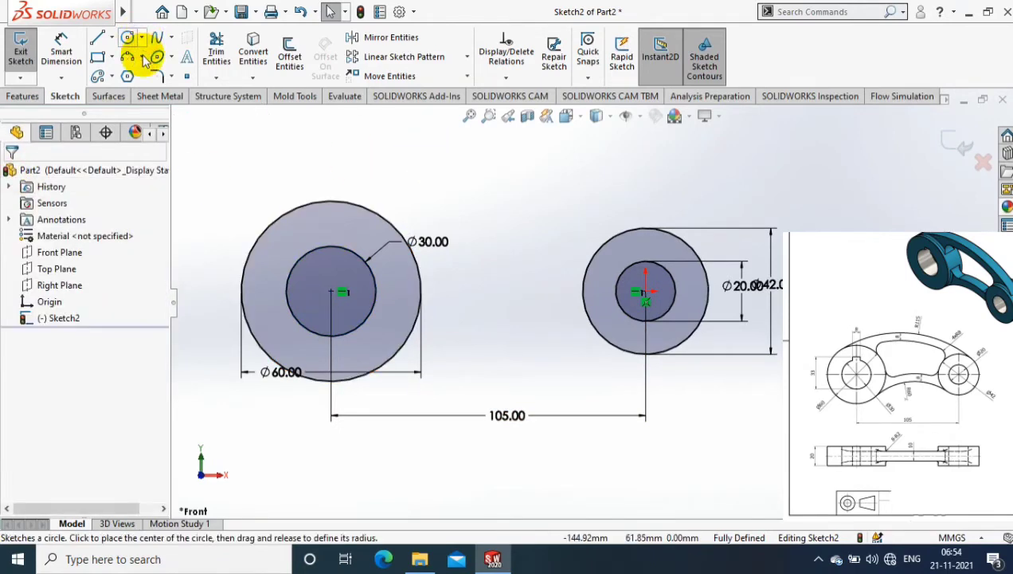
Step: Draw a large circle below and between the two bosses
left_click(141, 37)
left_click(158, 56)
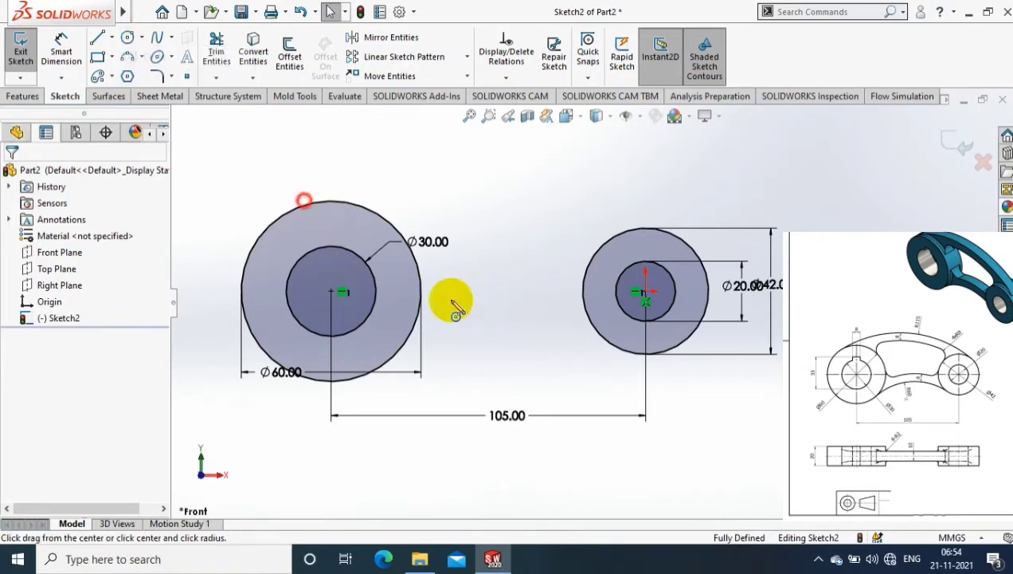
left_click(506, 387)
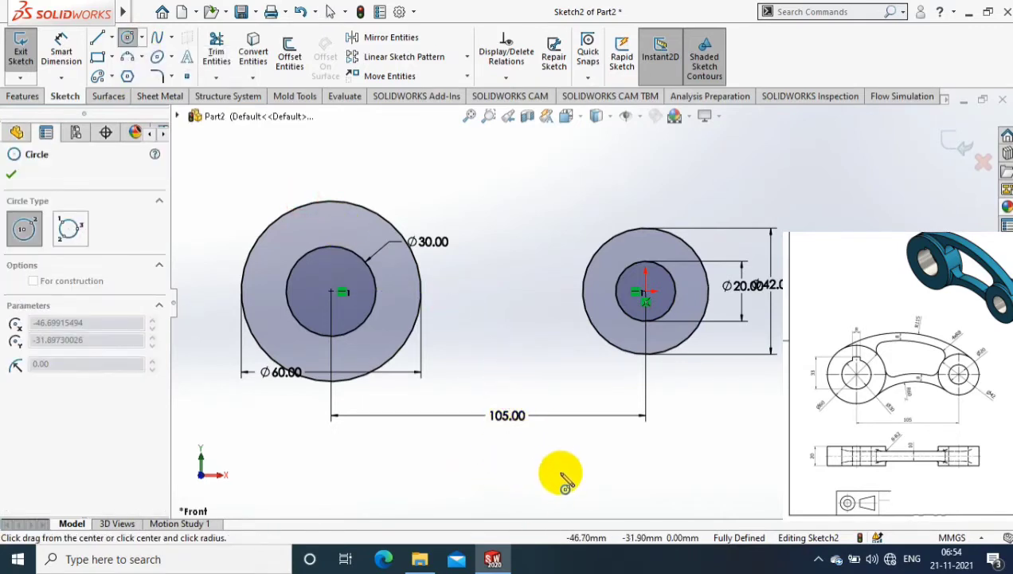
left_click(485, 492)
key("Escape")
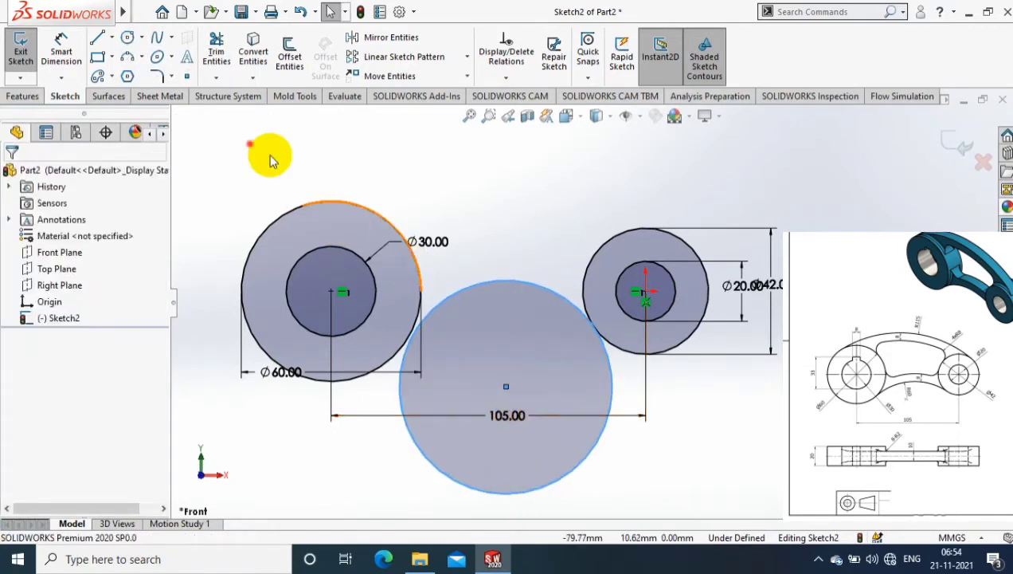
Step: Dimension the large circle's diameter as 2*115, giving 230 mm
left_click(492, 280)
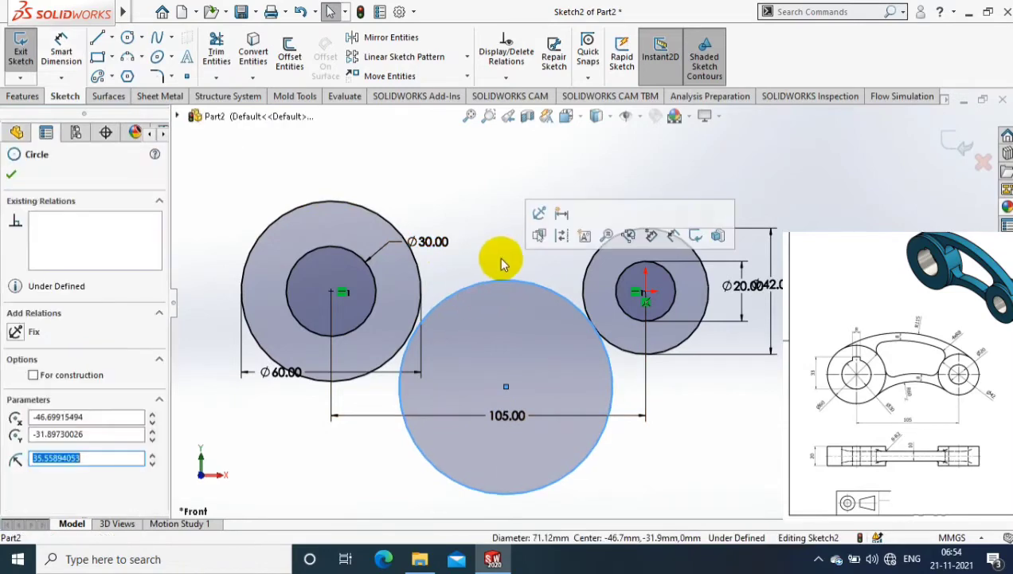
left_click(61, 49)
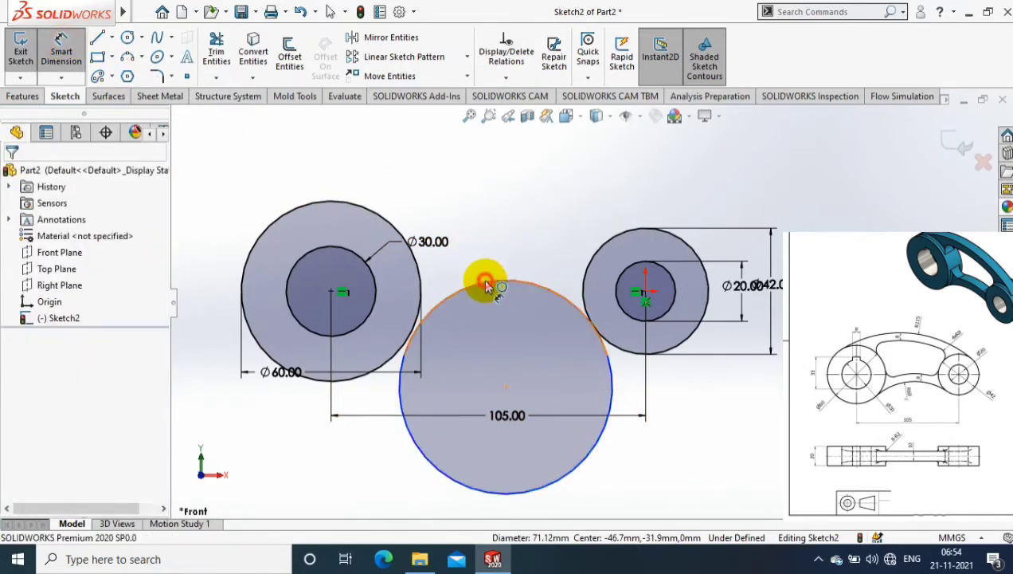
left_click(486, 285)
left_click(530, 208)
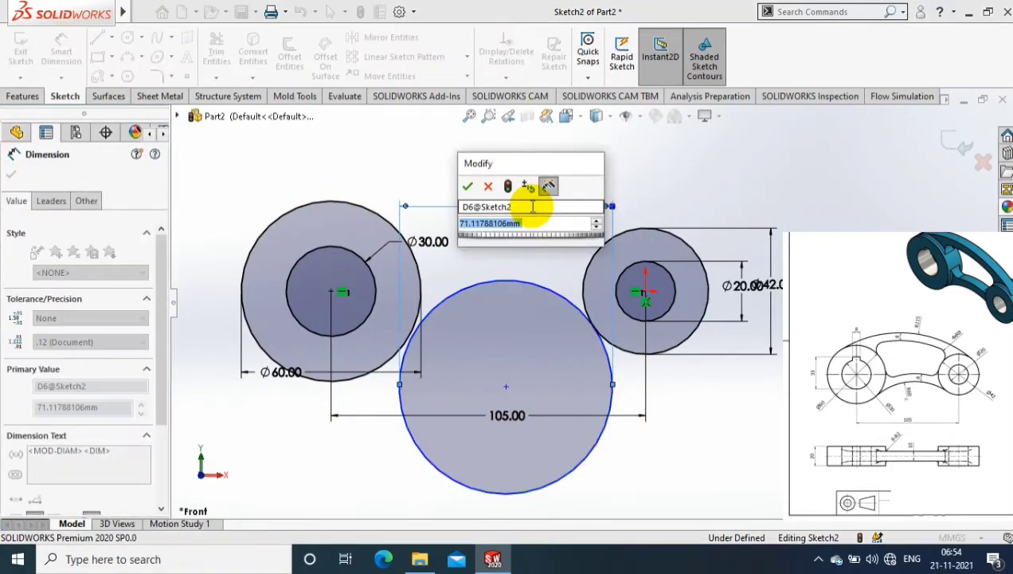
type("2*115")
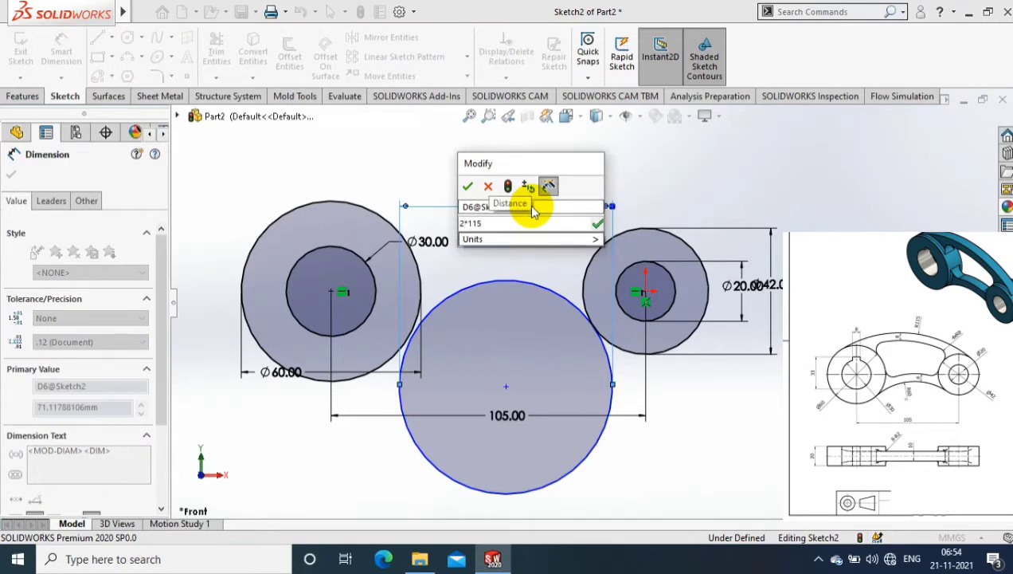
left_click(468, 187)
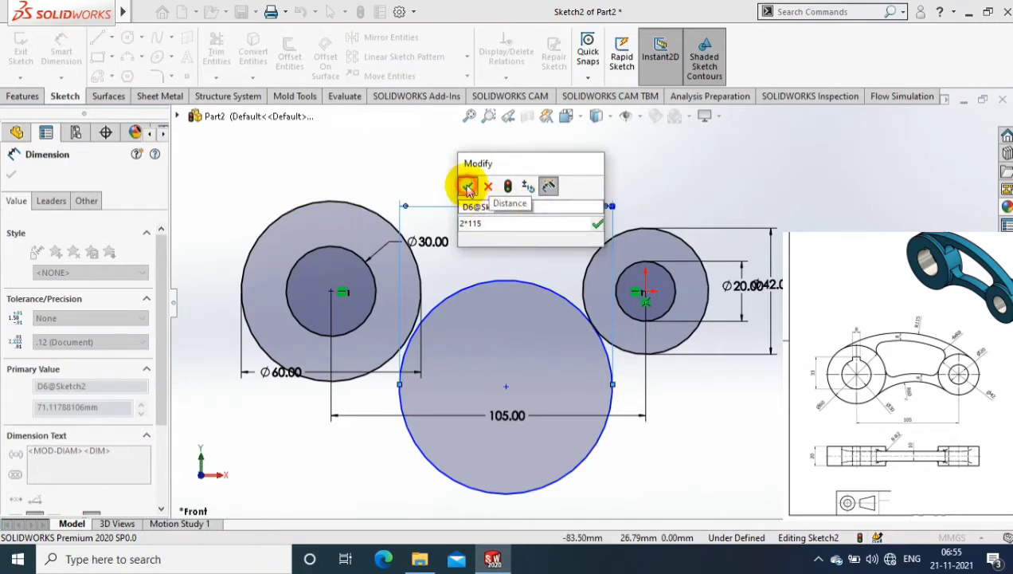
scroll(796, 231, "up", 3)
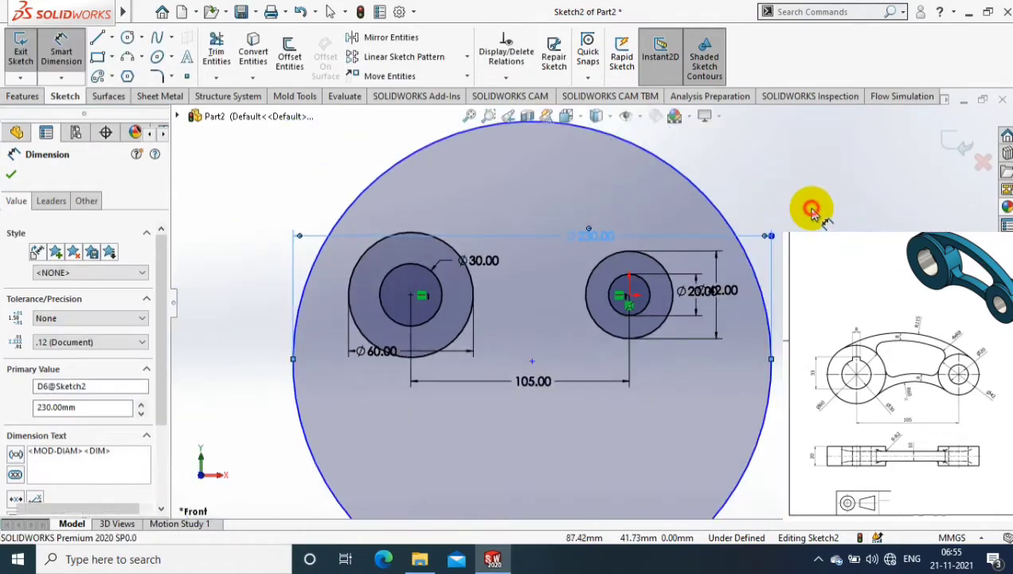
Step: Make the Ø230 circle tangent to the Ø60 circle and the right boss circle
key("Escape")
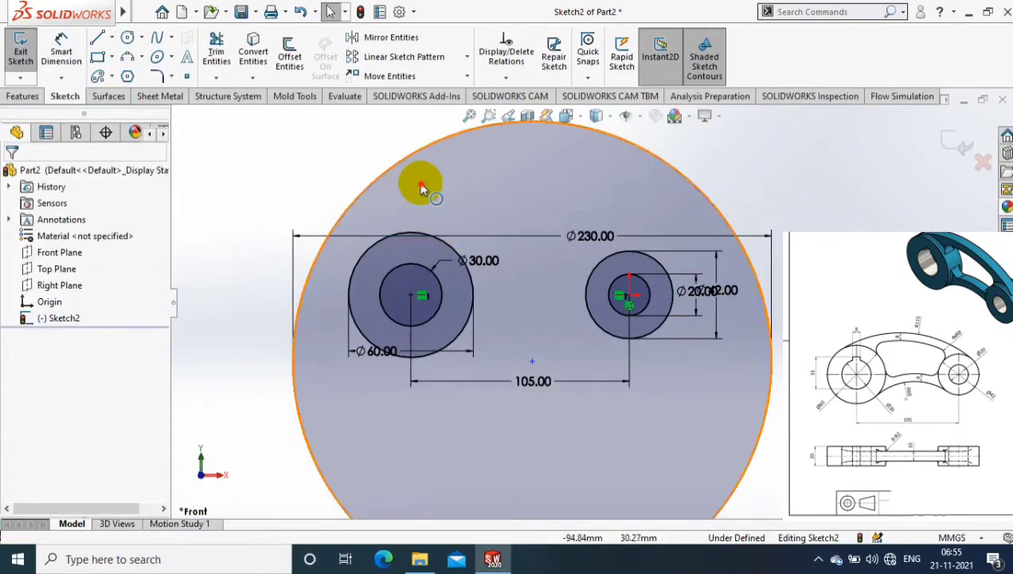
left_click(411, 232)
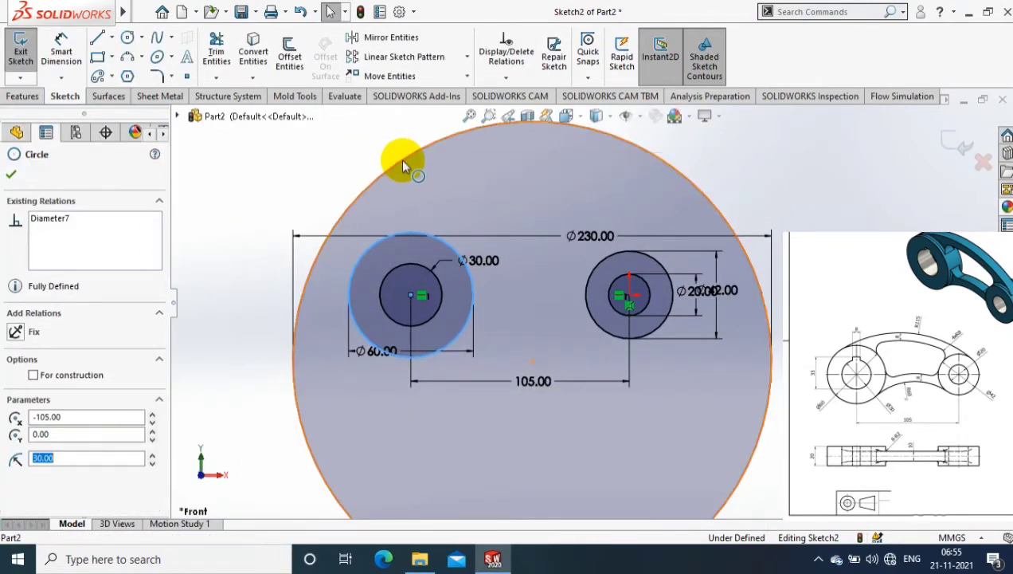
left_click(414, 184, "ctrl")
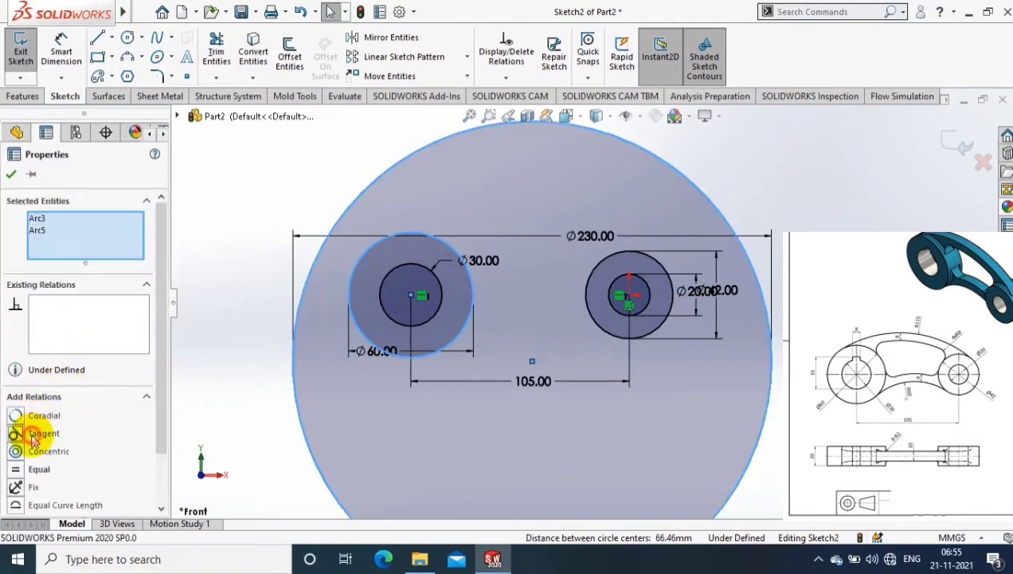
left_click(80, 430)
left_click(11, 173)
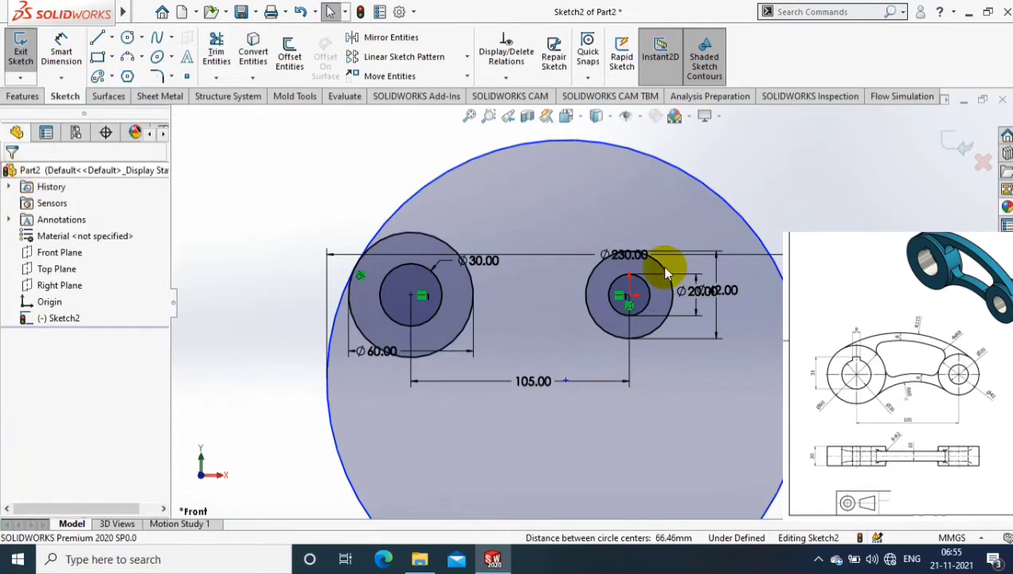
left_click(666, 273)
left_click(672, 169)
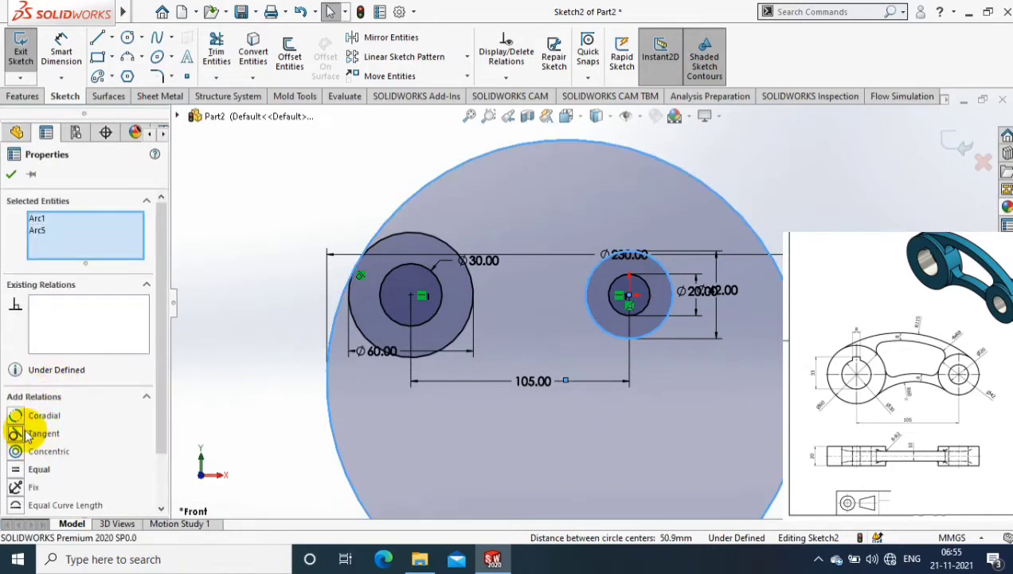
left_click(27, 435)
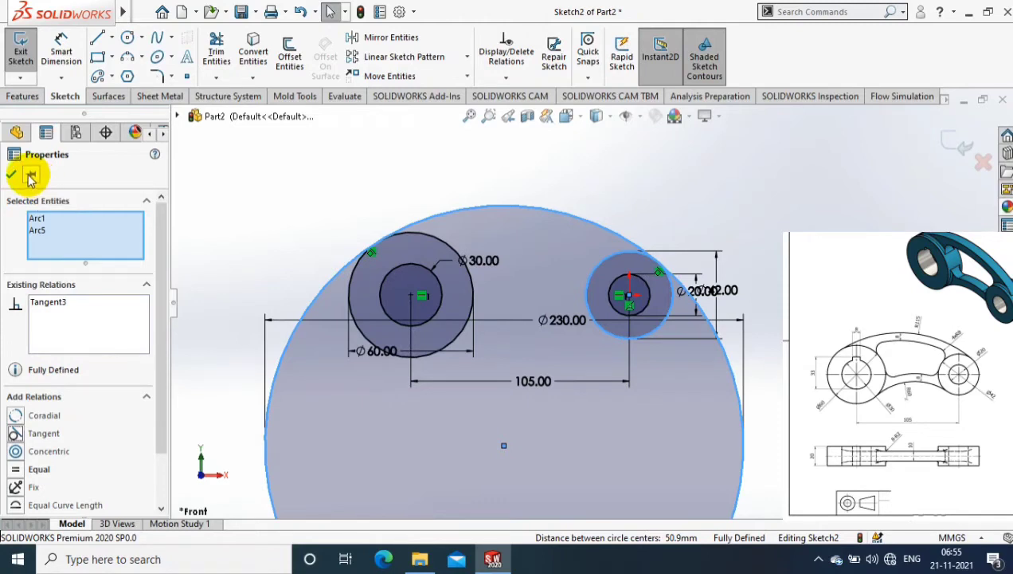
left_click(9, 175)
Step: Trim away the lower part of the Ø230 circle, leaving the upper arc
key("f")
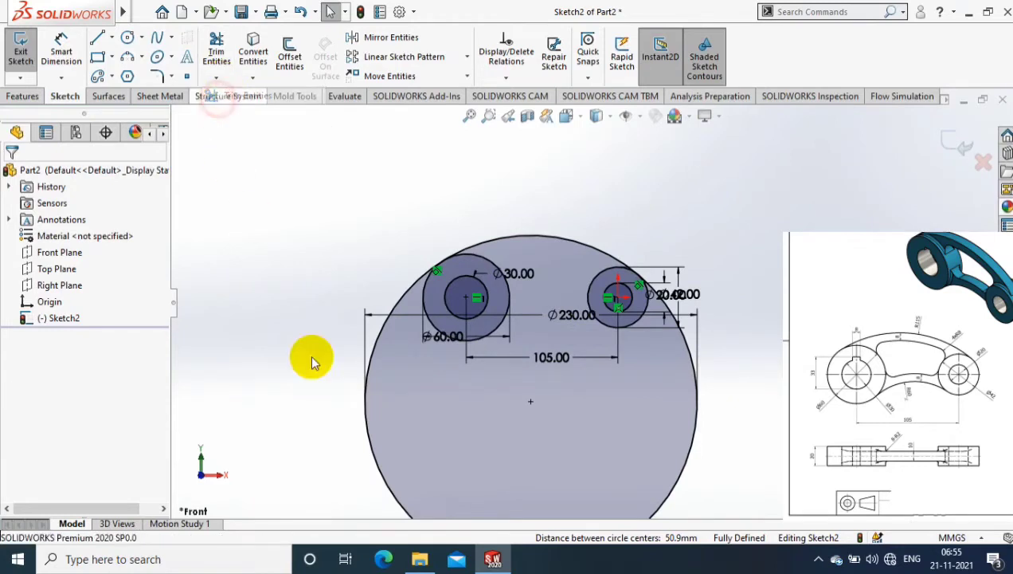
left_click(315, 431)
left_click_drag(362, 437, 634, 368)
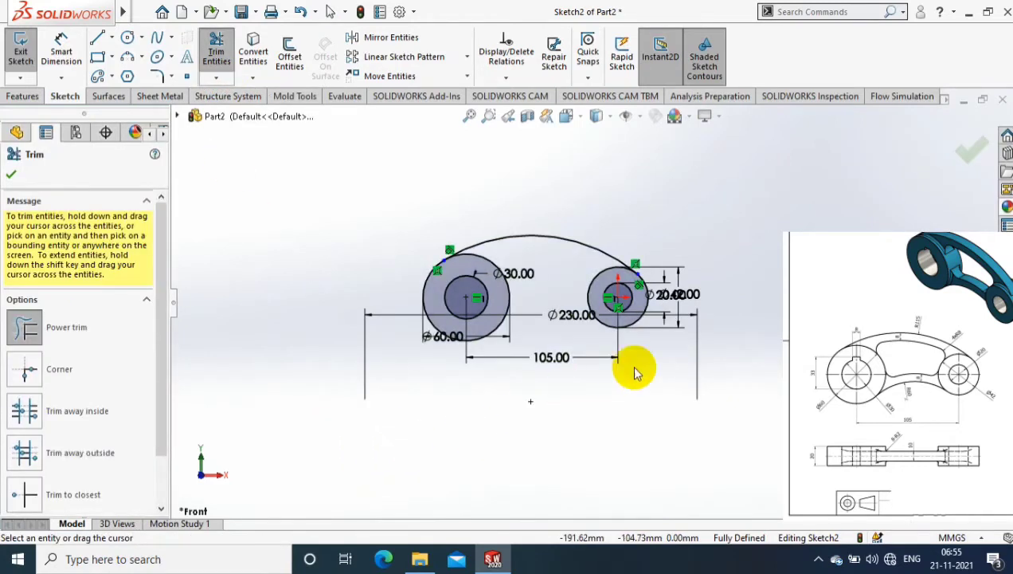
scroll(757, 286, "down", 2)
key("Escape")
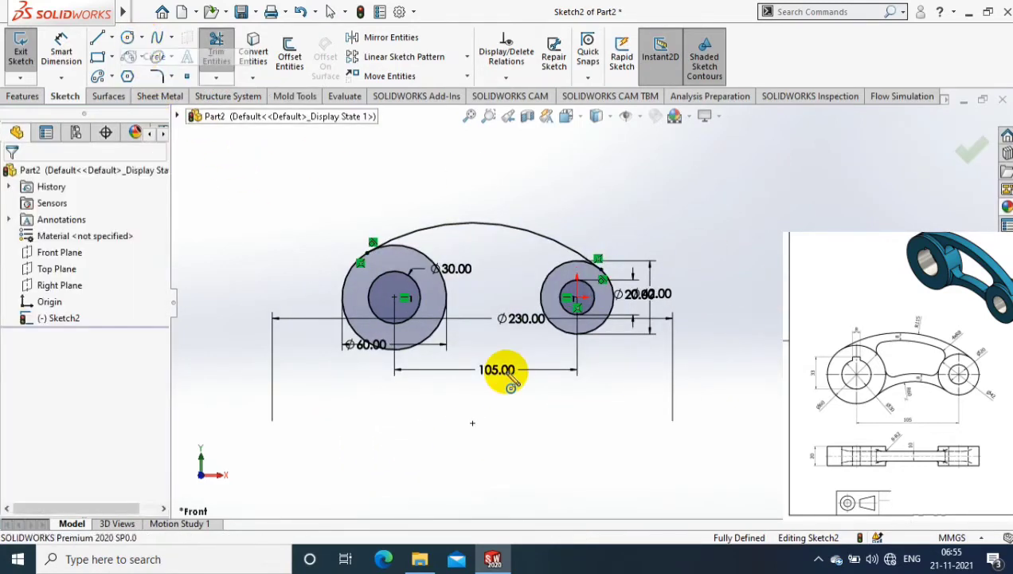
scroll(558, 394, "up", 2)
Step: Draw a new circle below the two bosses
left_click(514, 386)
left_click(540, 430)
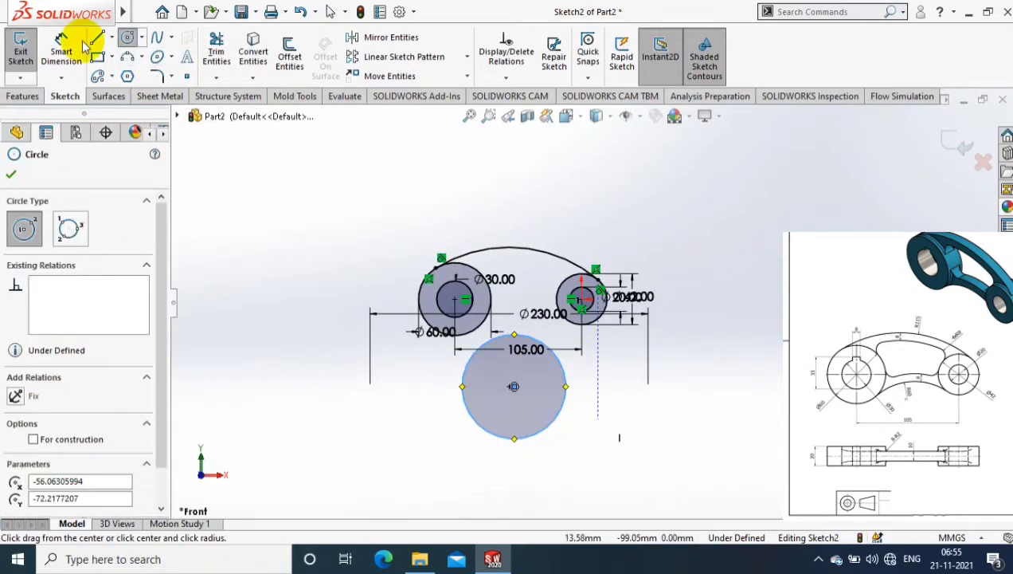
key("Escape")
scroll(618, 422, "down", 2)
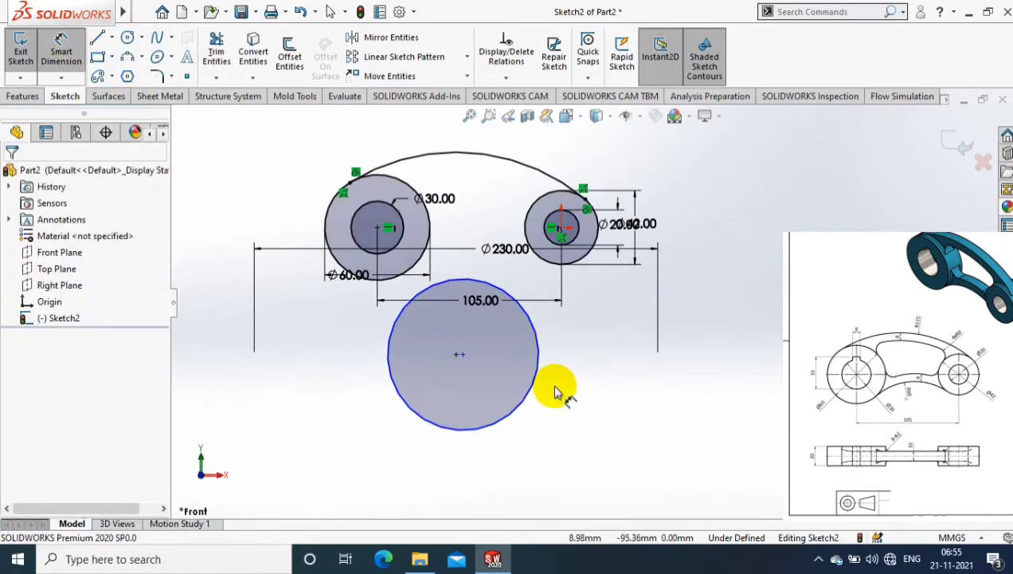
Step: Dimension the new circle to Ø120 mm
left_click(594, 381)
left_click(586, 402)
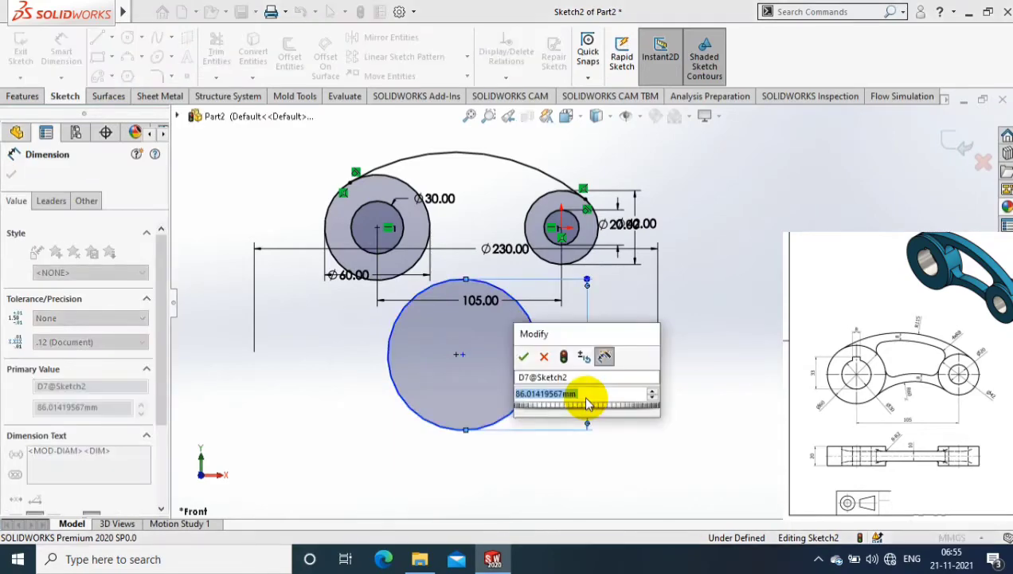
type("60")
key("Return")
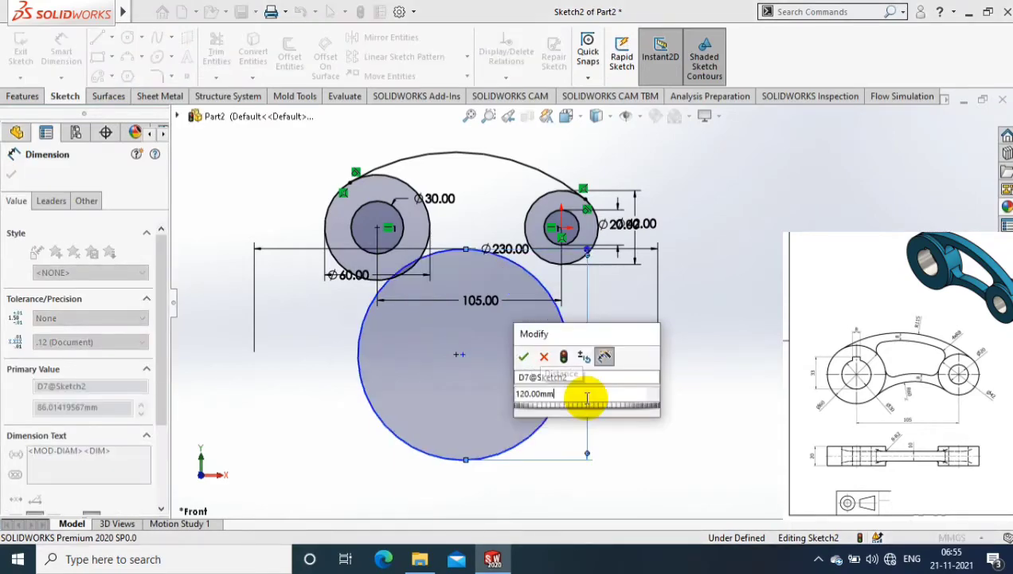
left_click(523, 356)
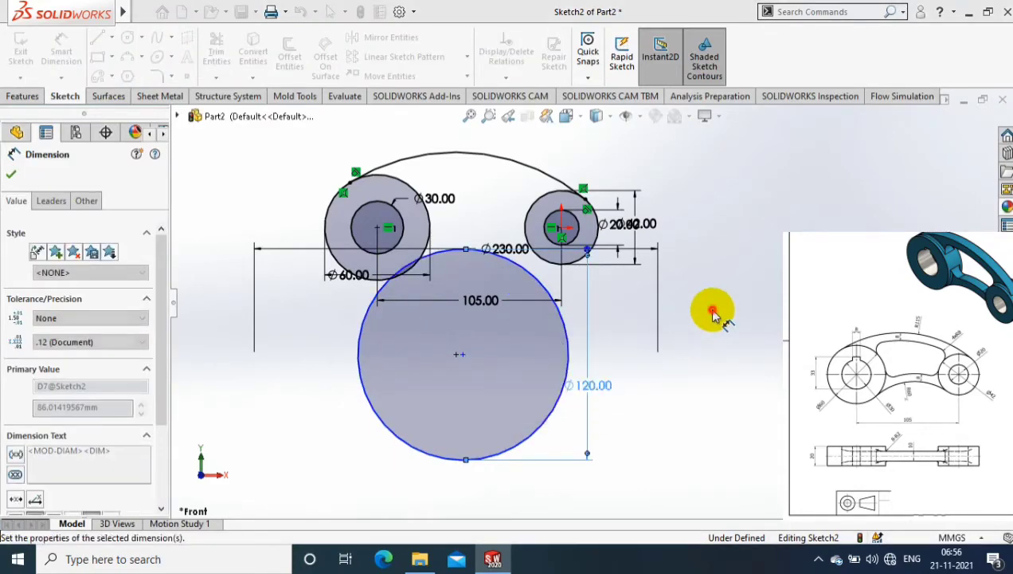
key("Escape")
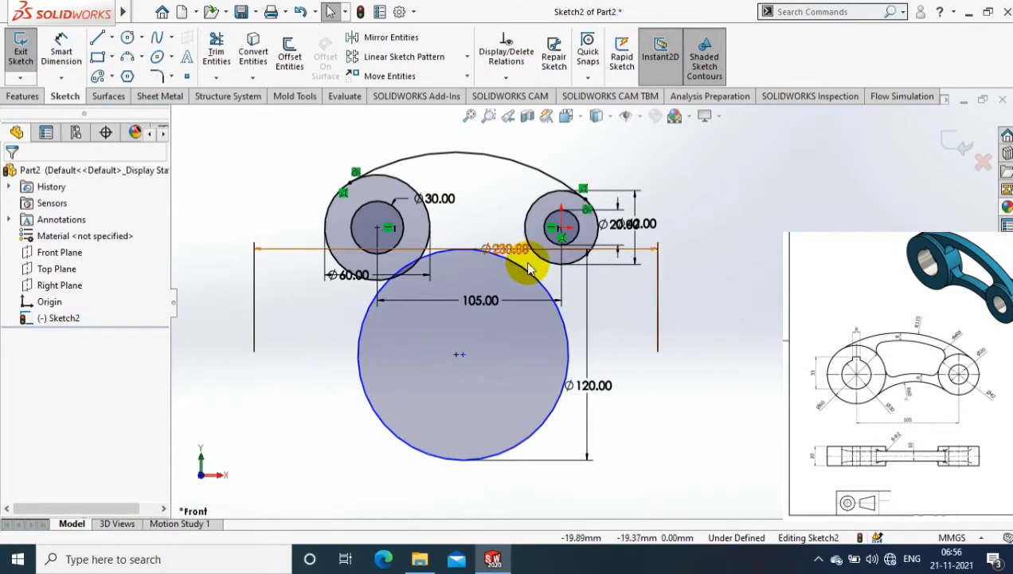
scroll(561, 281, "down", 2)
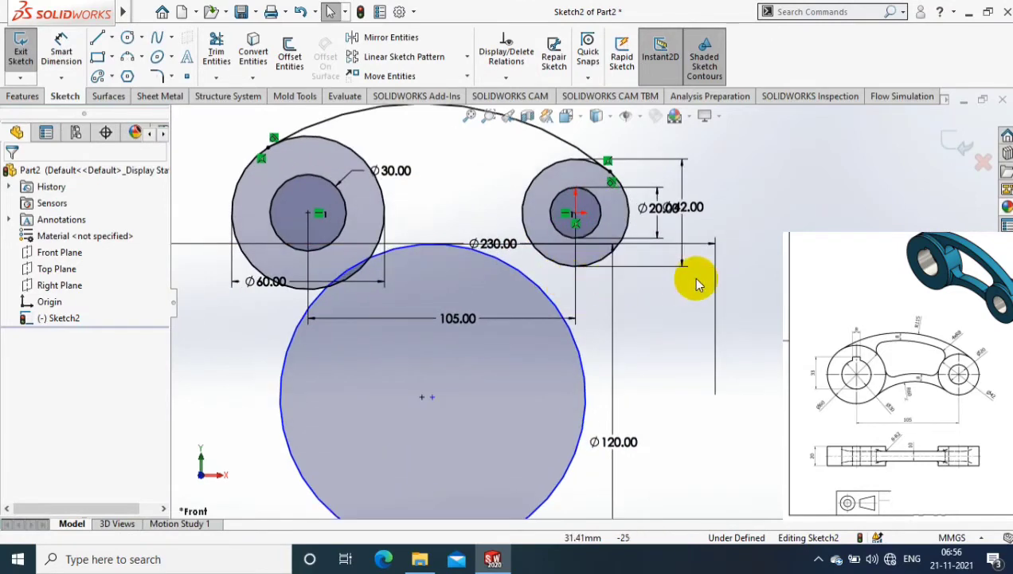
Step: Make the Ø120 circle tangent to the right boss circle and the Ø60 circle
left_click(549, 257)
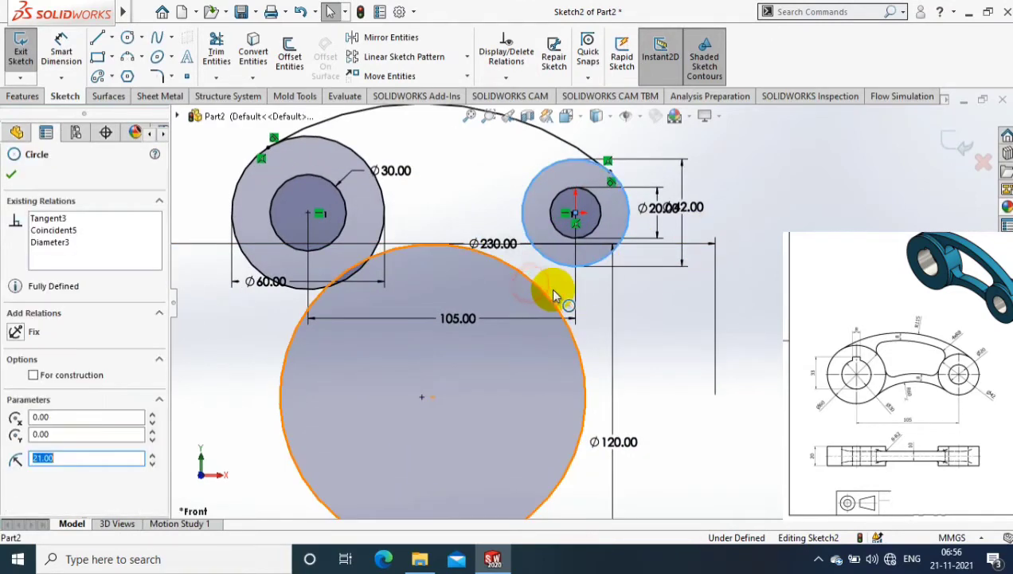
left_click(556, 297, "ctrl")
left_click(16, 432)
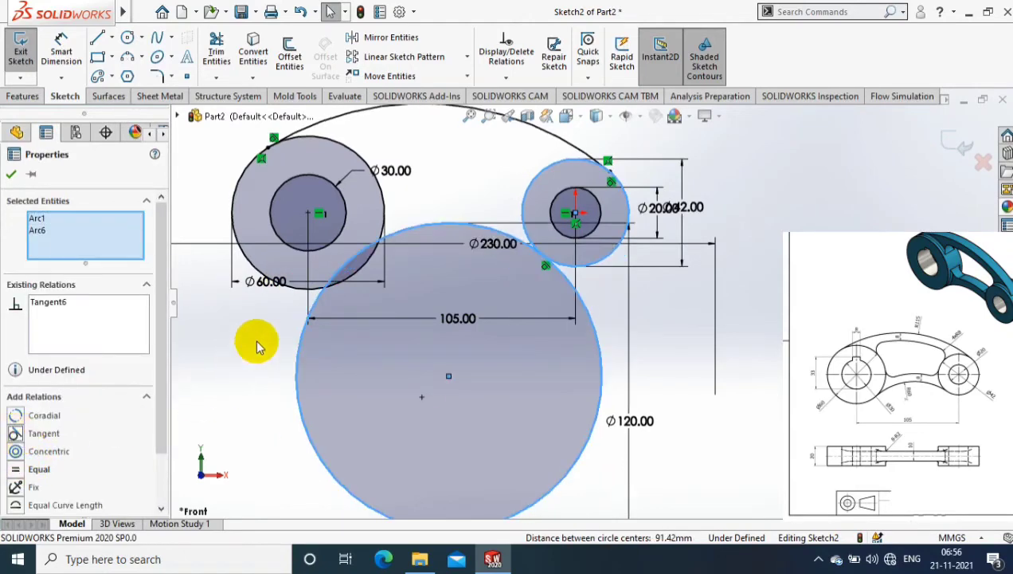
left_click(303, 298)
left_click(303, 327, "ctrl")
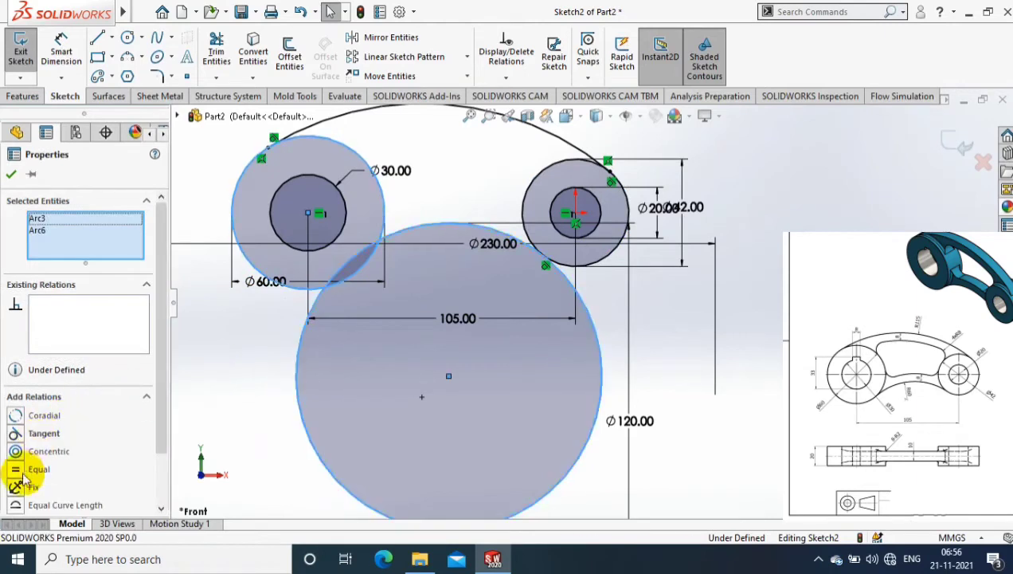
left_click(15, 433)
left_click(11, 174)
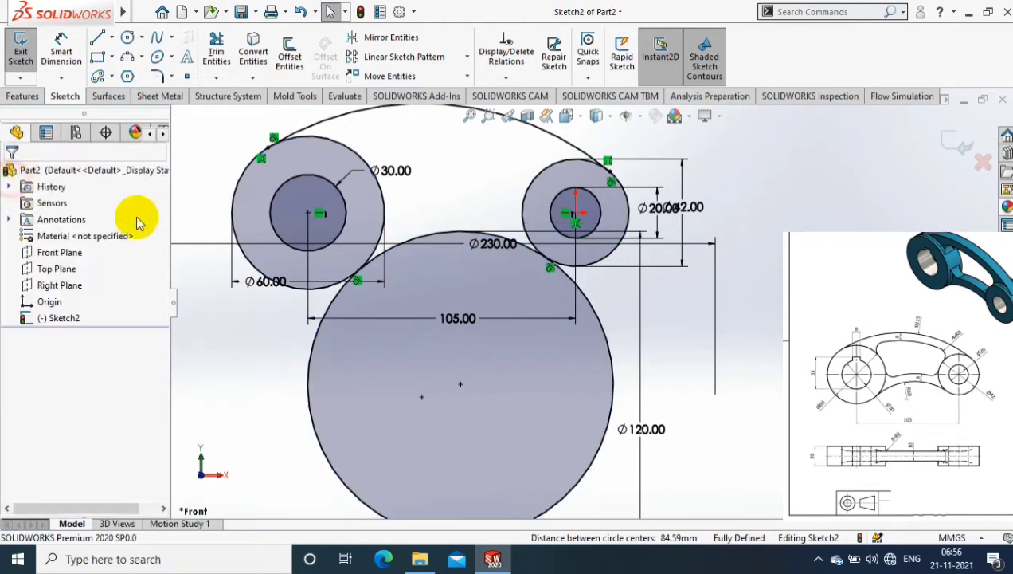
Step: Trim the Ø120 circle to the lower arc between the bosses and exit the sketch
scroll(705, 290, "up", 2)
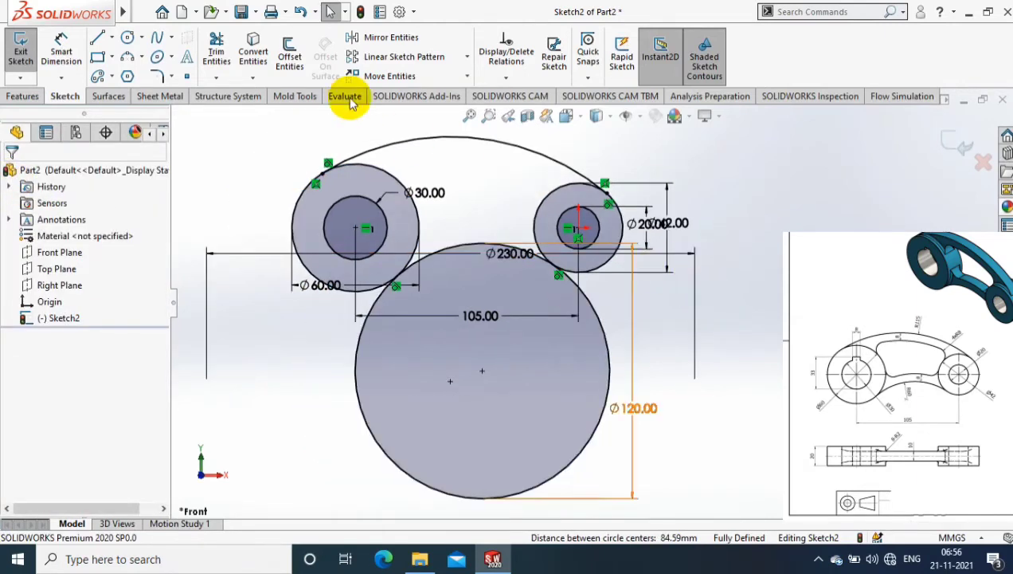
left_click(216, 77)
left_click(211, 95)
left_click_drag(290, 403, 623, 359)
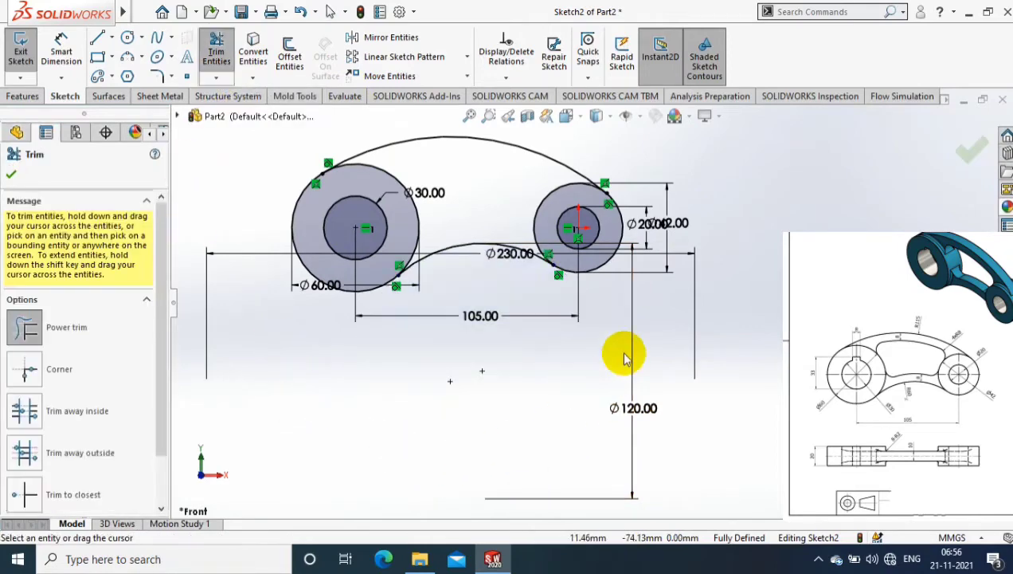
scroll(509, 163, "up", 2)
scroll(509, 163, "down", 2)
scroll(530, 404, "down", 1)
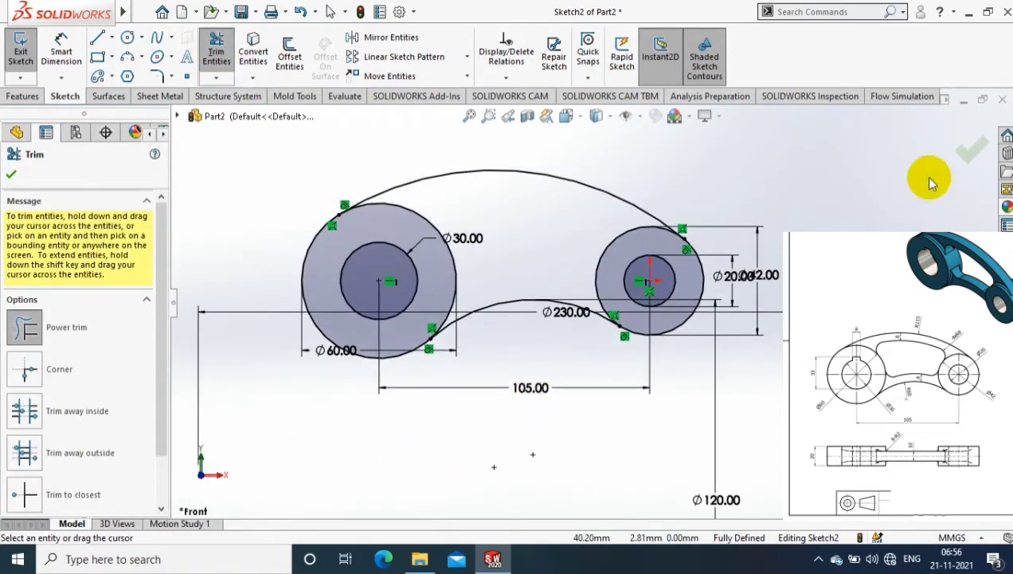
left_click(973, 149)
left_click(954, 138)
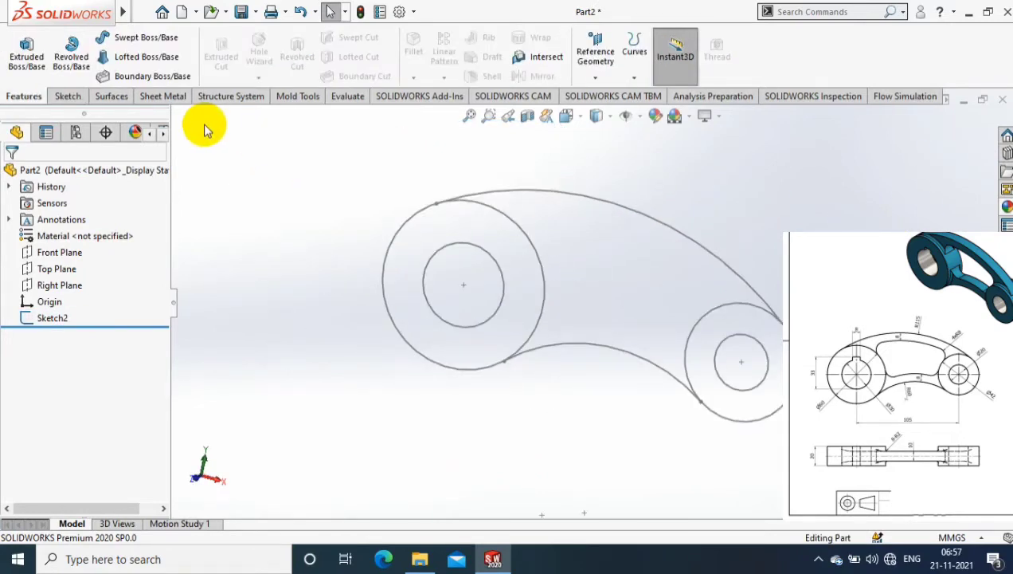
Step: Extrude the two boss ring regions 20 mm Mid Plane
left_click(26, 49)
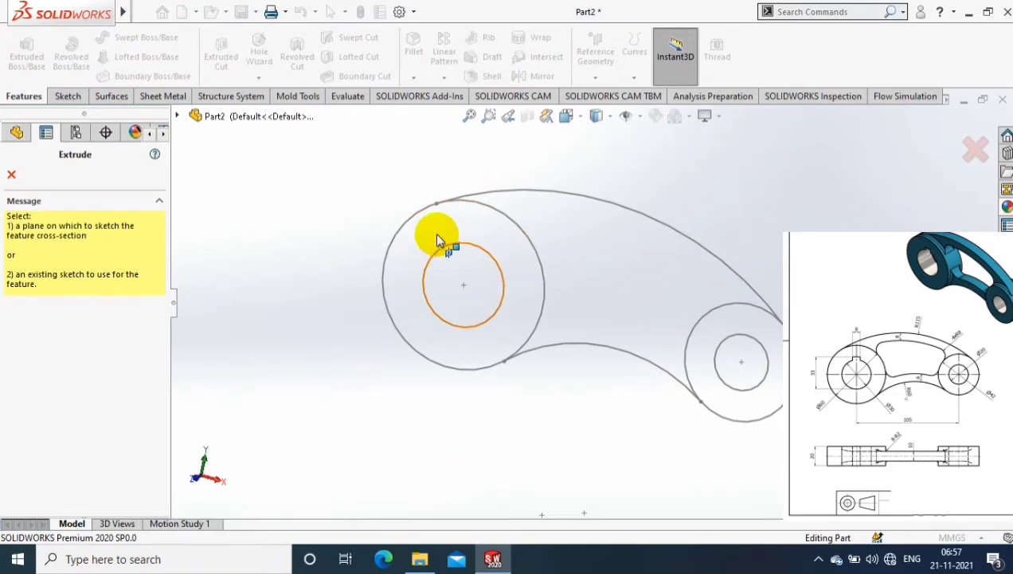
left_click(410, 222)
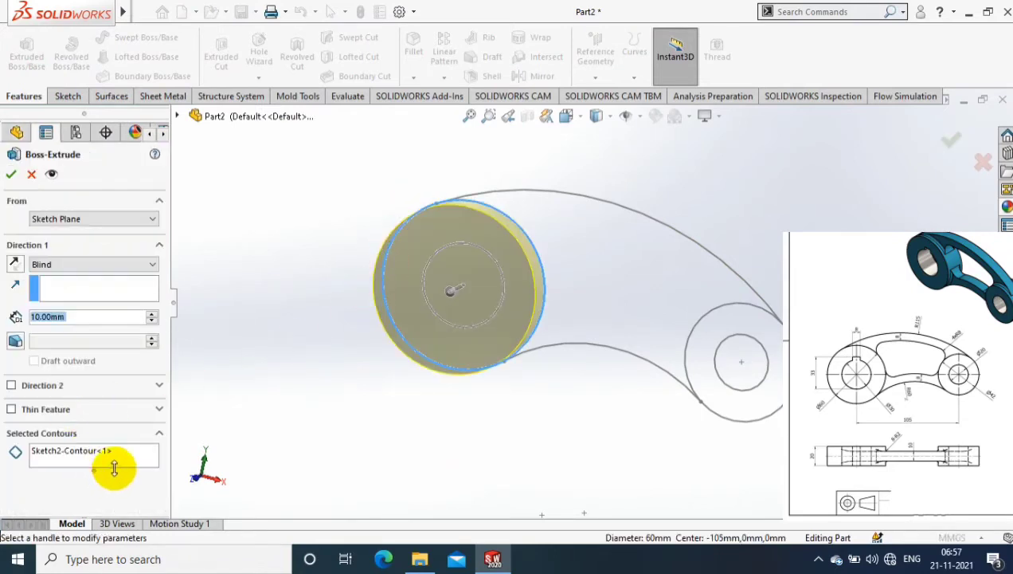
left_click(116, 462)
left_click(476, 307)
left_click(768, 397)
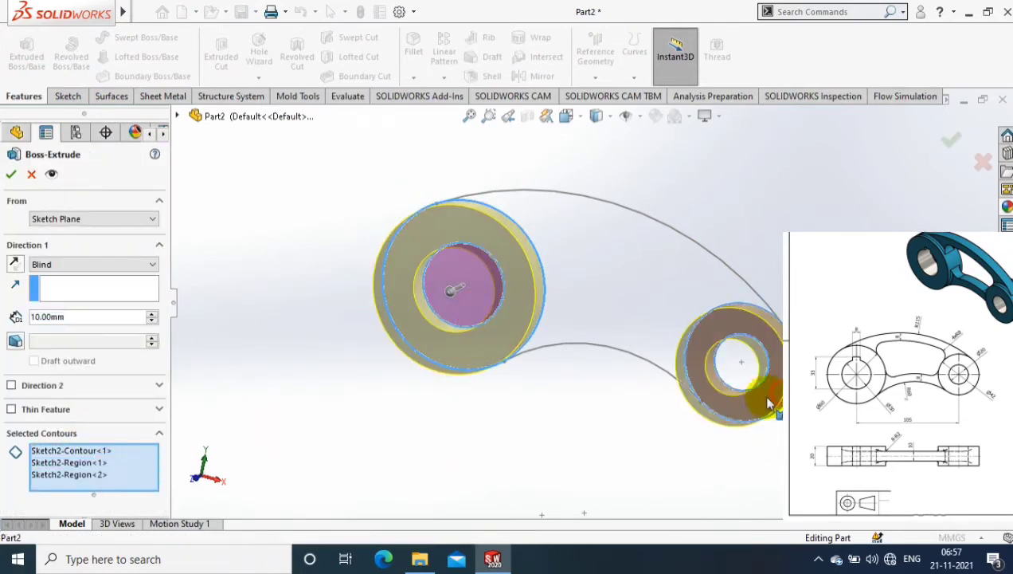
left_click(118, 264)
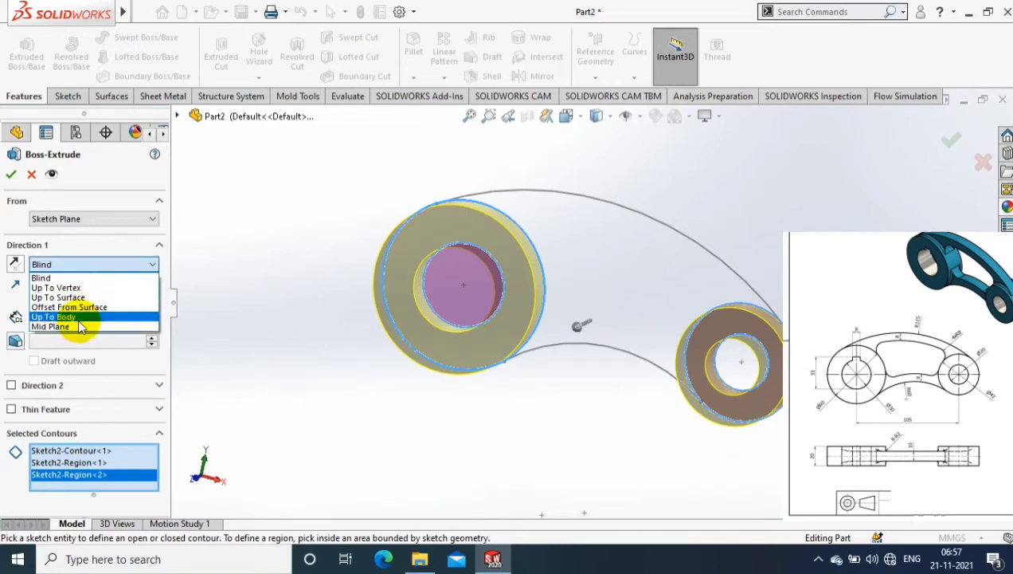
left_click(74, 327)
type("20")
key("Return")
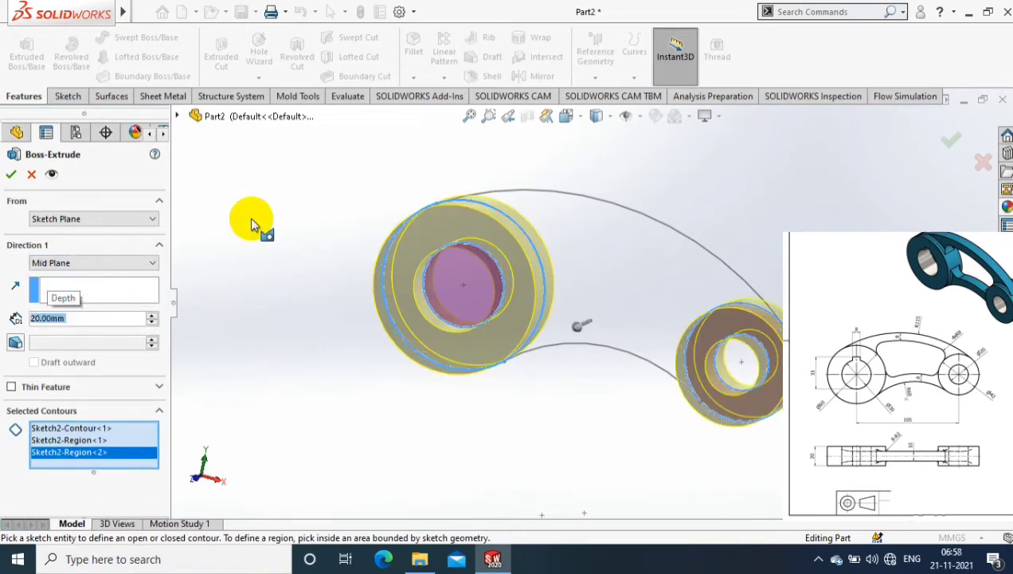
right_click(351, 413)
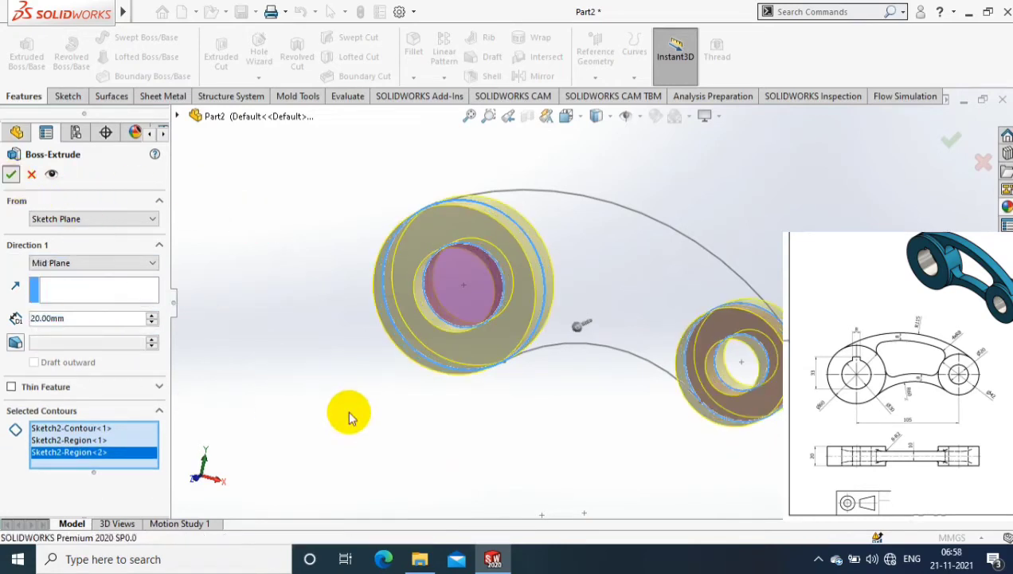
Step: Extrude the arc-shaped web region of Sketch2 10 mm Mid Plane
left_click(27, 46)
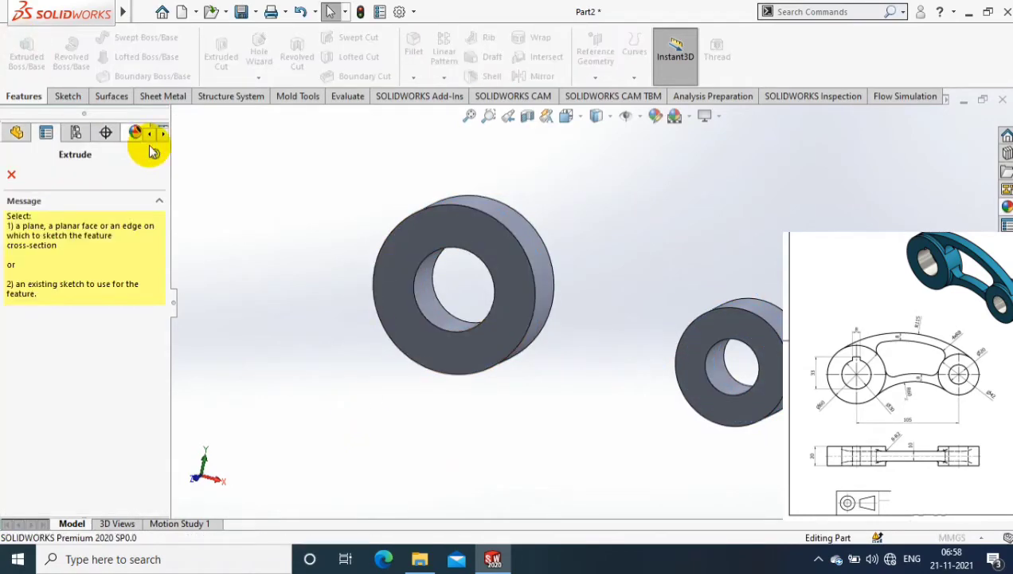
left_click(194, 280)
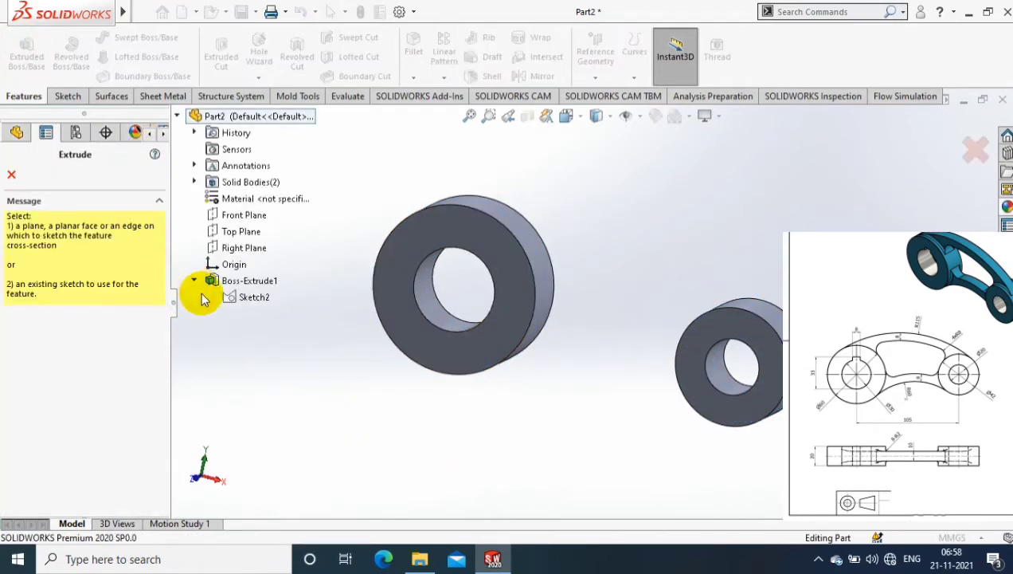
left_click(243, 298)
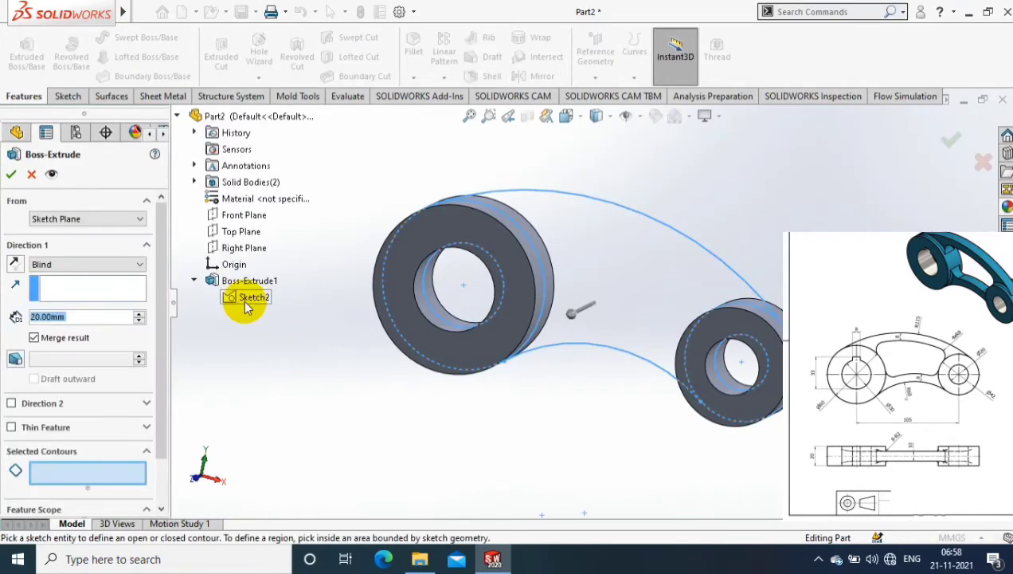
left_click(652, 280)
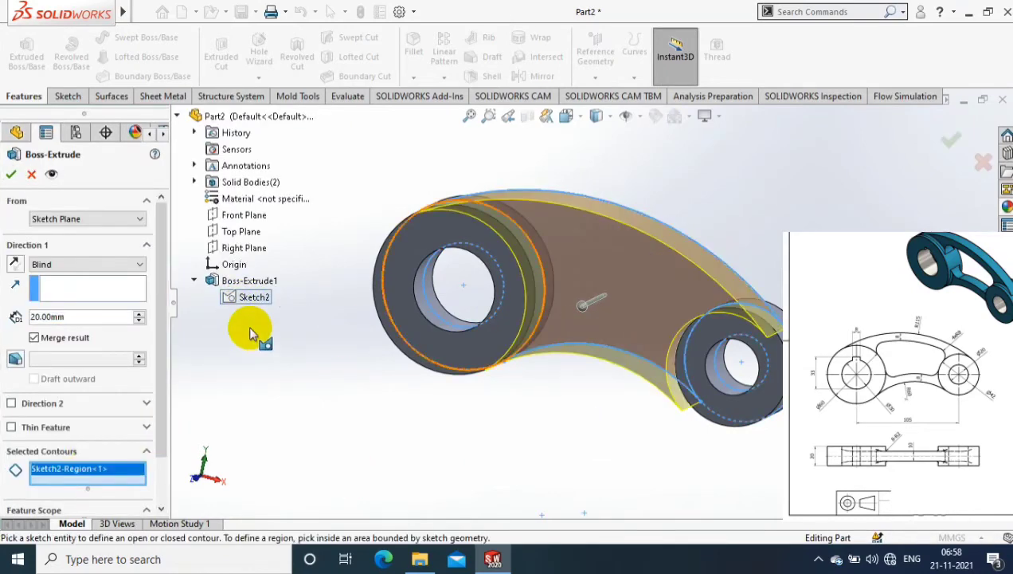
left_click(103, 264)
left_click(66, 336)
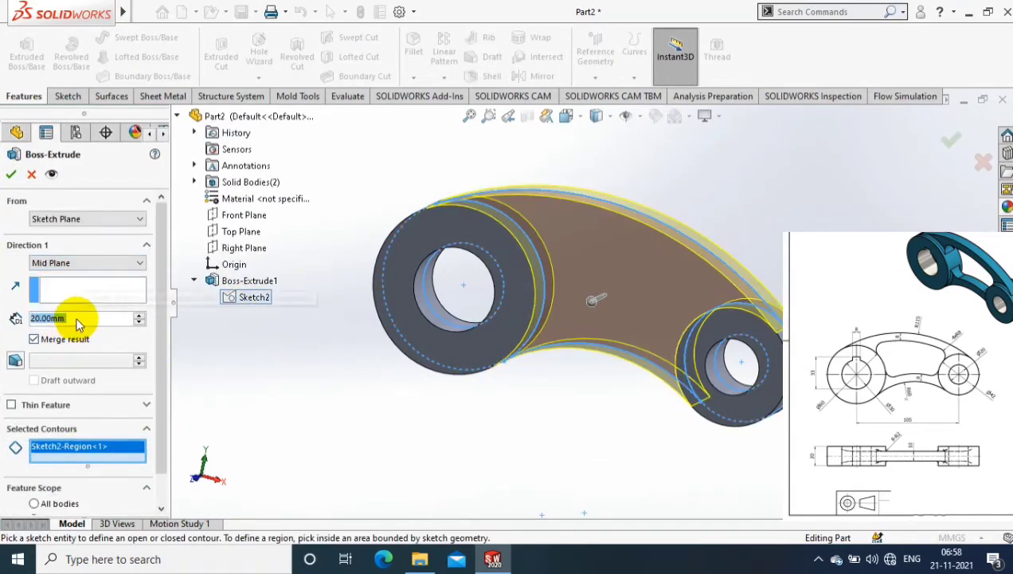
type("10")
key("Return")
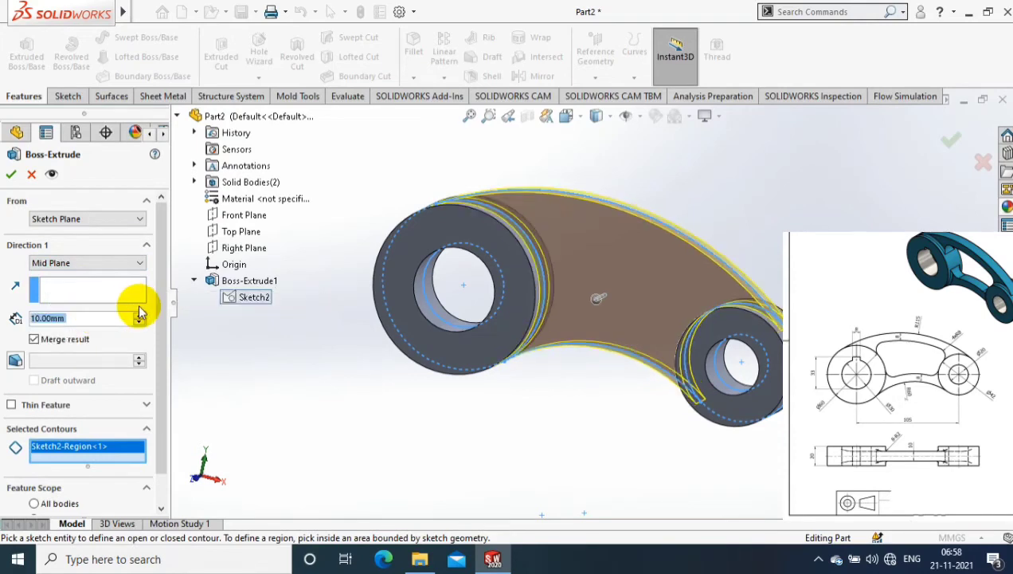
left_click(12, 180)
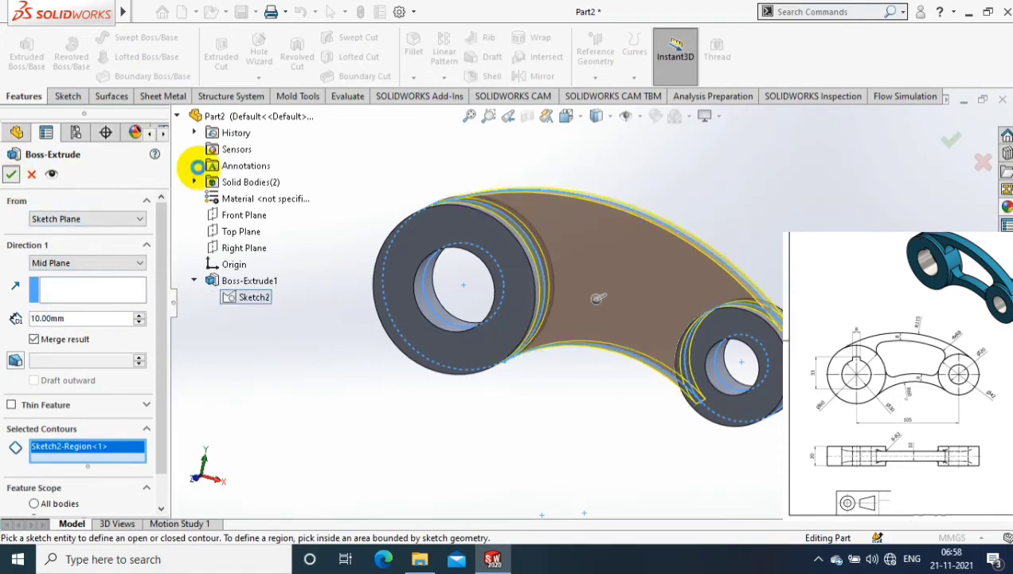
Step: Select the web's front face and turn the view Normal To it
middle_click_drag(538, 430, 591, 287)
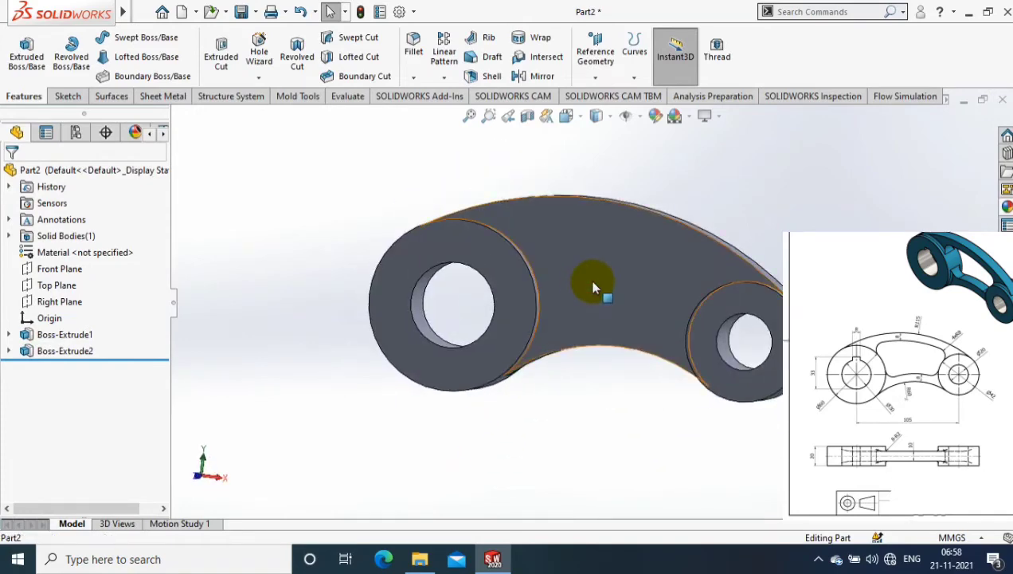
left_click(594, 289)
right_click(680, 249)
left_click(692, 165)
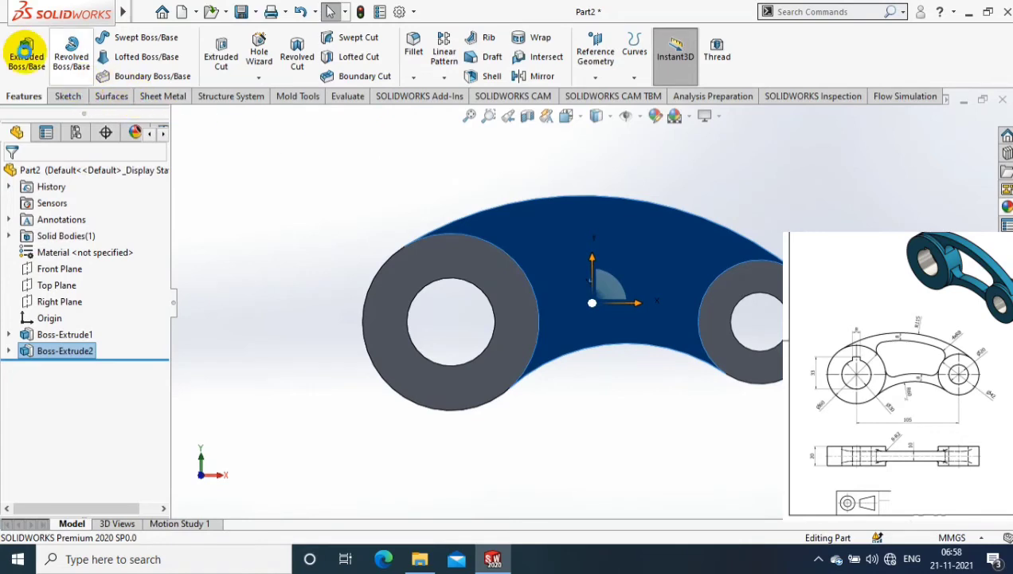
Step: Start a sketch on the web face and convert its top, bottom and boss arc edges
left_click(26, 52)
left_click(400, 181)
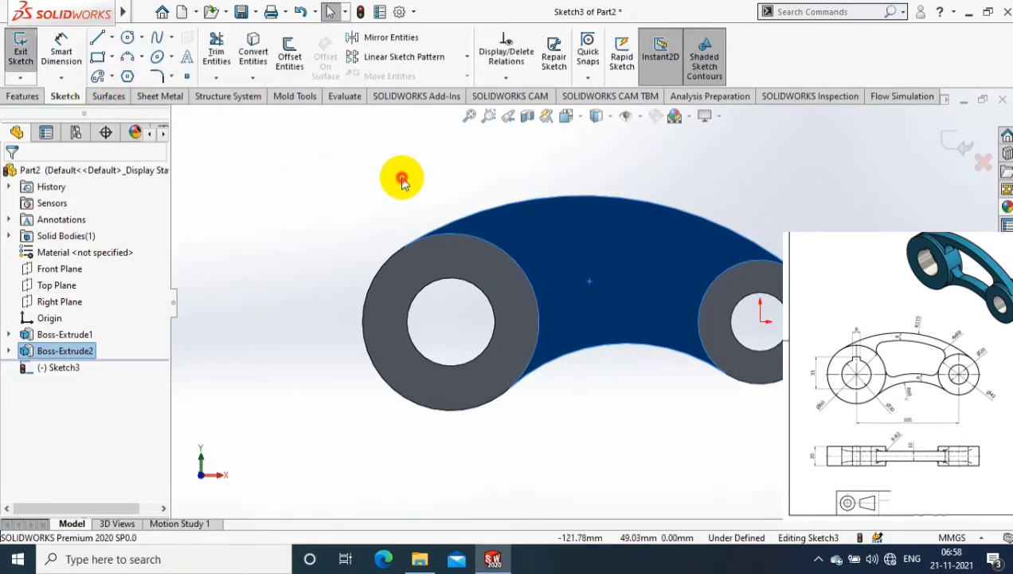
left_click(252, 77)
left_click(290, 94)
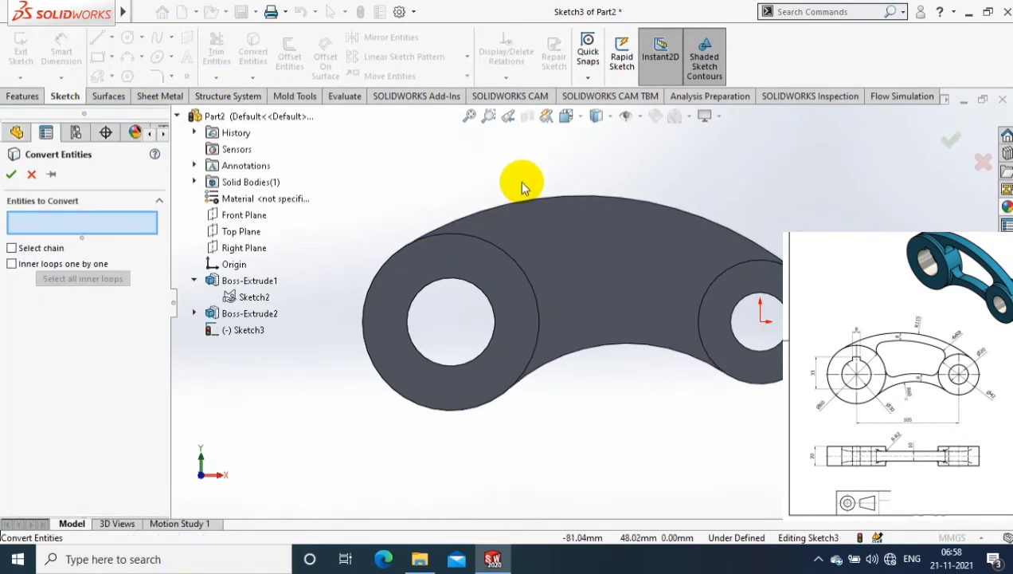
left_click(528, 205)
left_click(619, 346)
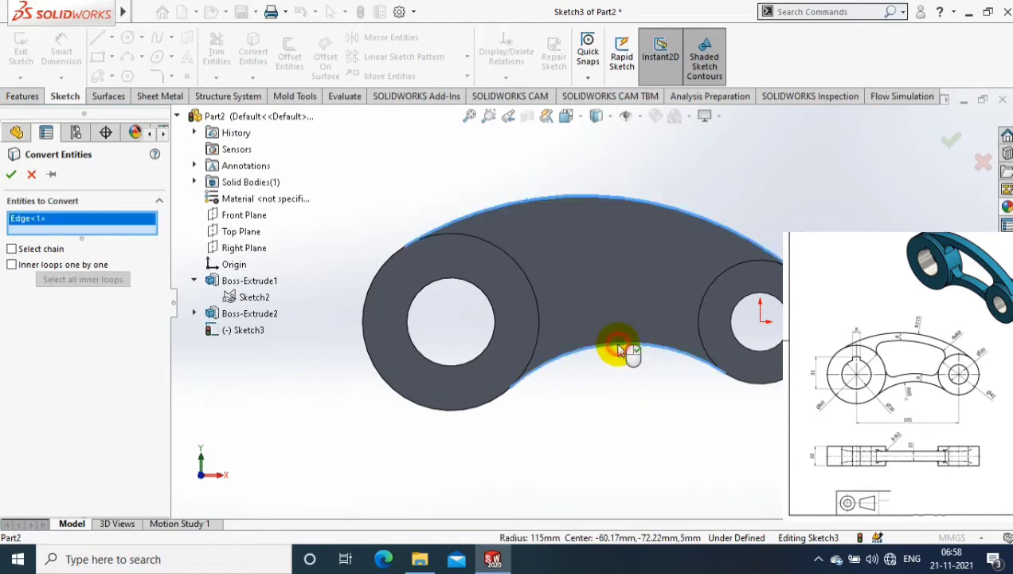
left_click(537, 297)
left_click(698, 330)
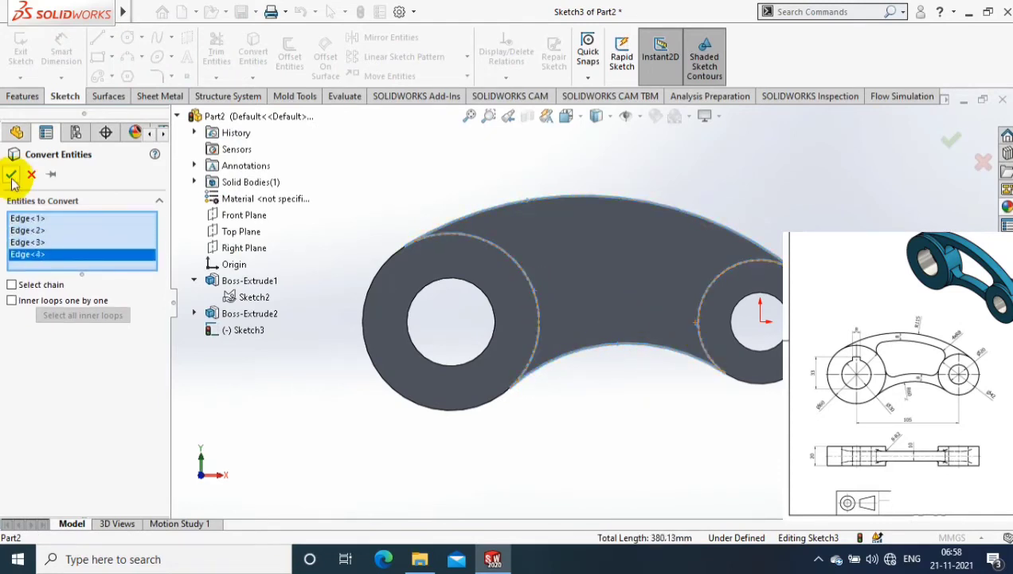
left_click(11, 173)
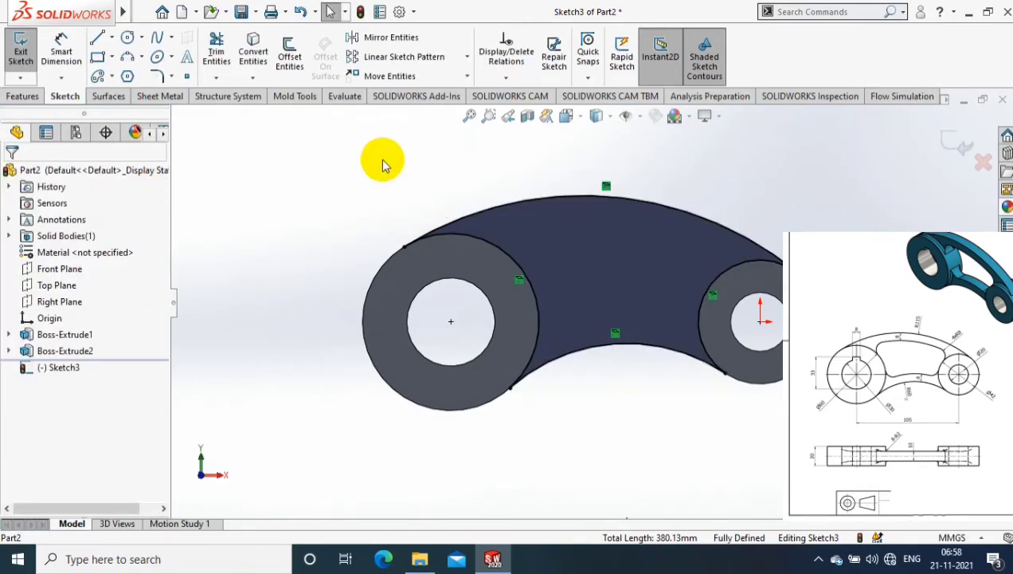
Step: Offset the top and bottom arcs 8 mm inward into the web
left_click(290, 56)
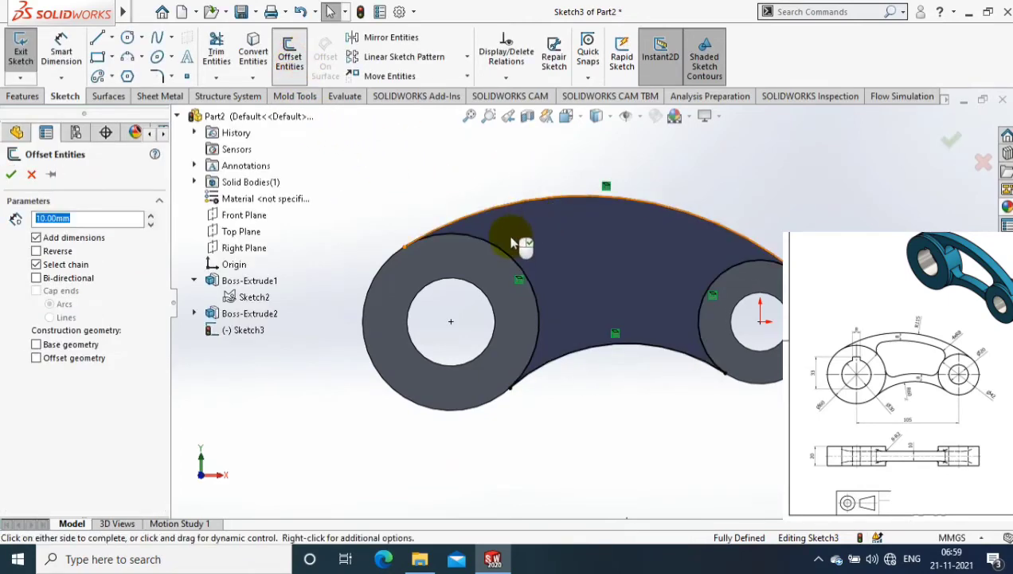
left_click(457, 211)
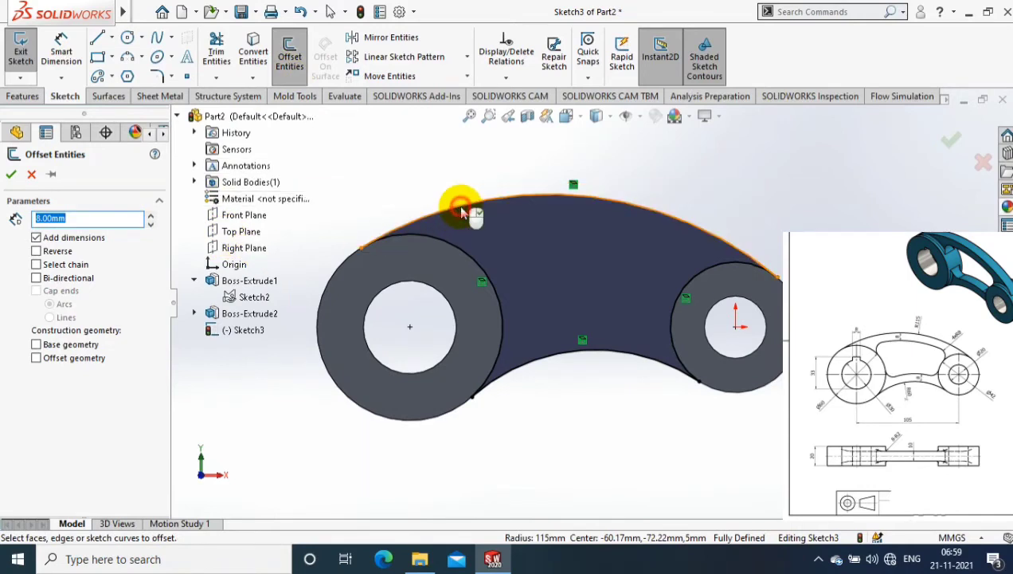
left_click(36, 251)
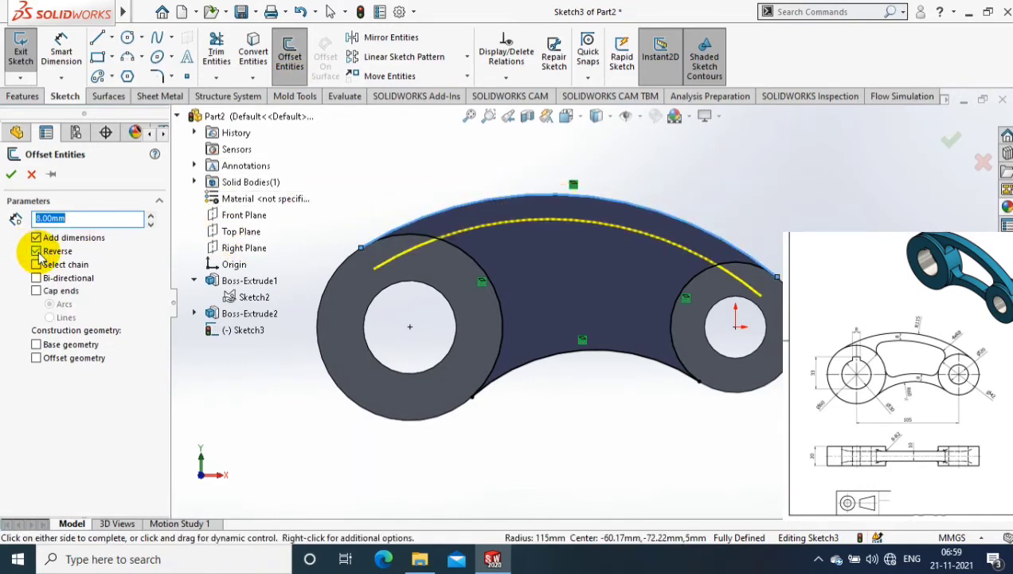
left_click(11, 175)
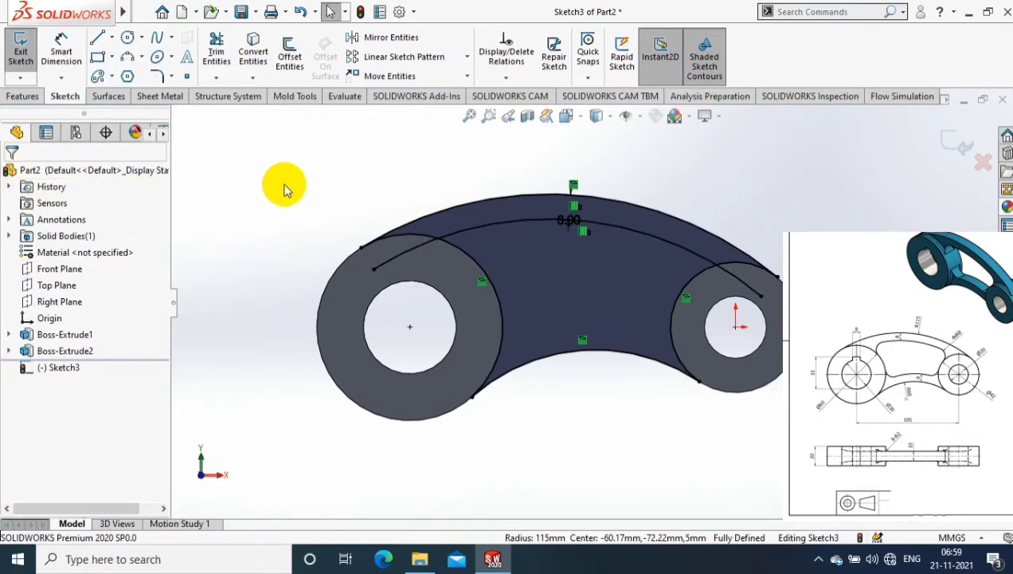
left_click(290, 53)
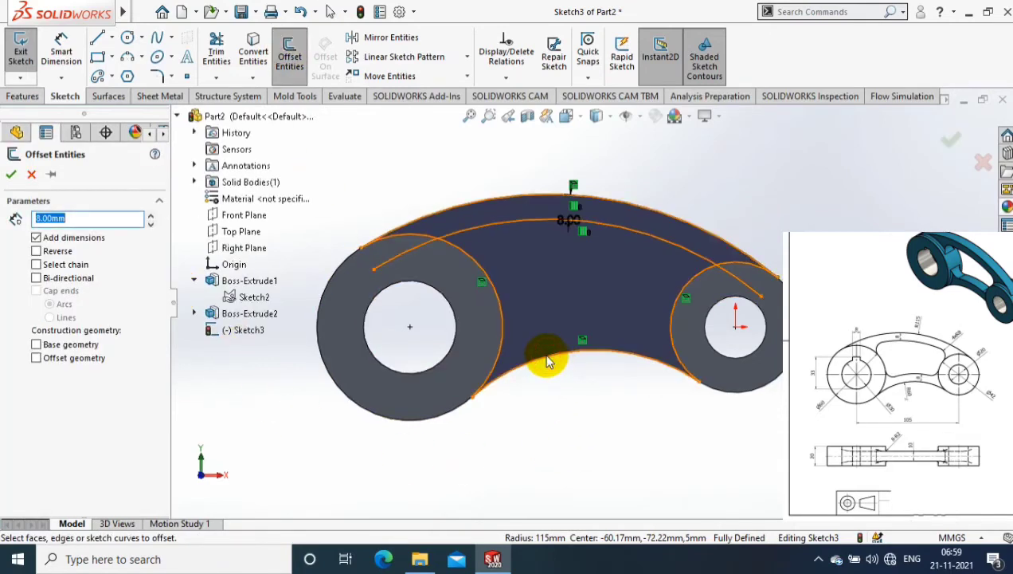
left_click(546, 360)
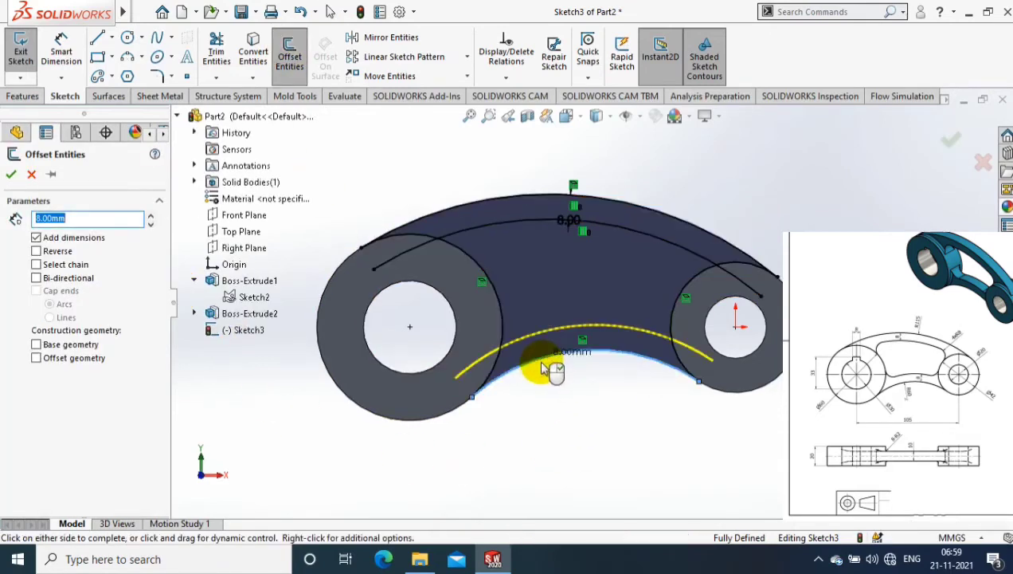
left_click(13, 175)
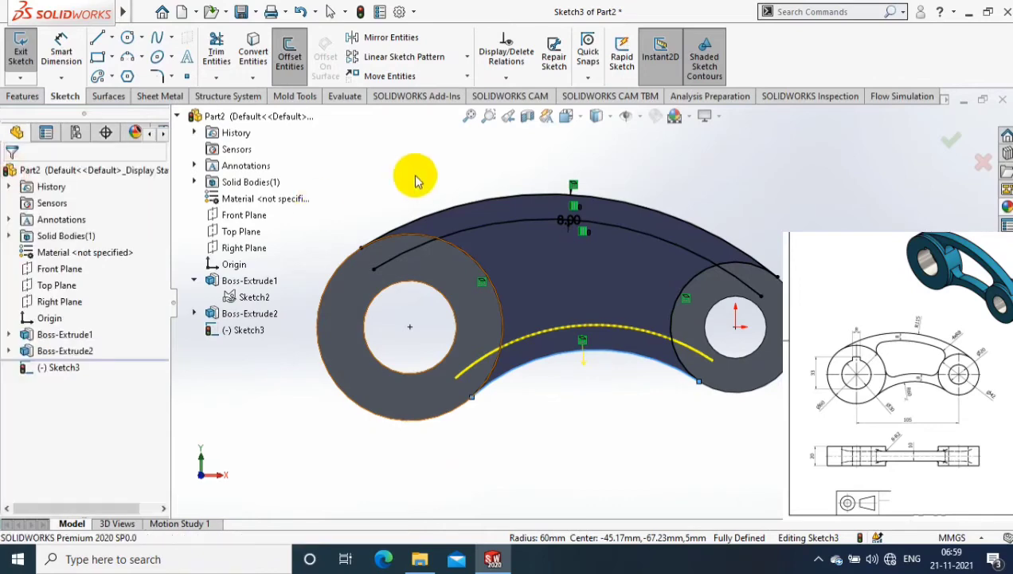
Step: Power-trim the excess arc segments into a closed pocket outline and exit the sketch
left_click(217, 80)
left_click(235, 96)
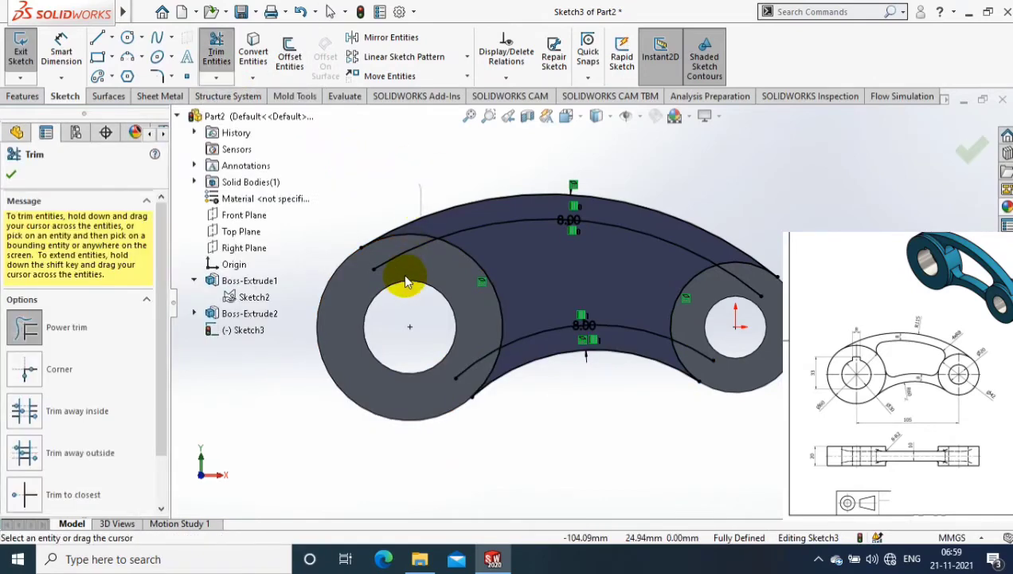
left_click_drag(407, 281, 408, 253)
mouse_move(460, 367)
left_mouse_down()
mouse_move(720, 313)
mouse_move(692, 392)
left_mouse_up()
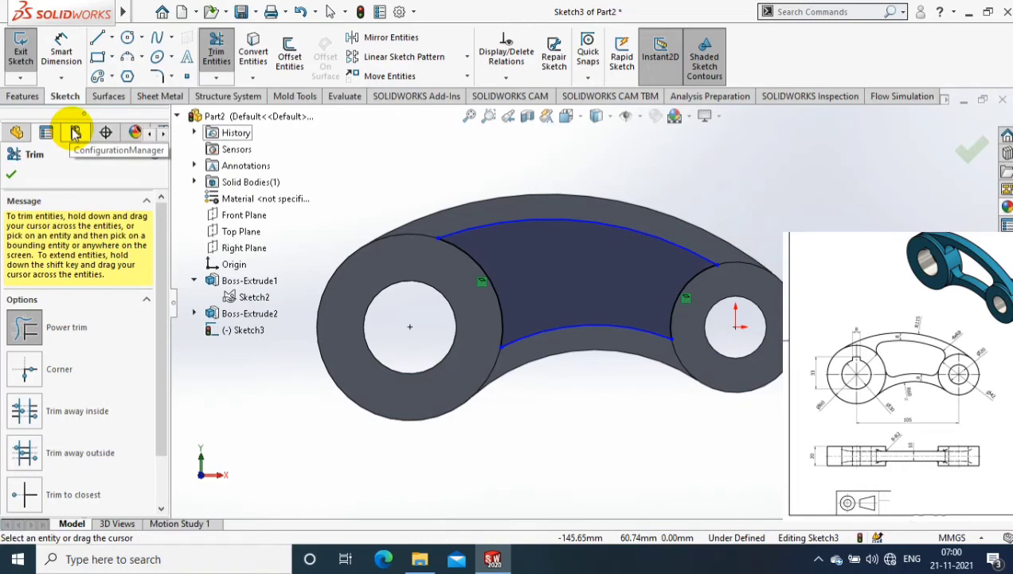
left_click(19, 177)
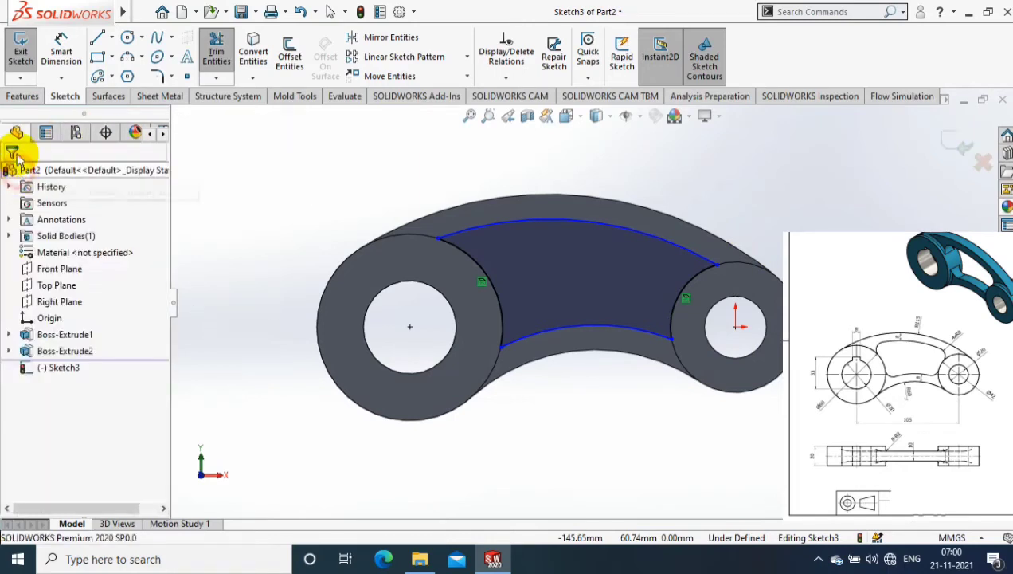
left_click(21, 46)
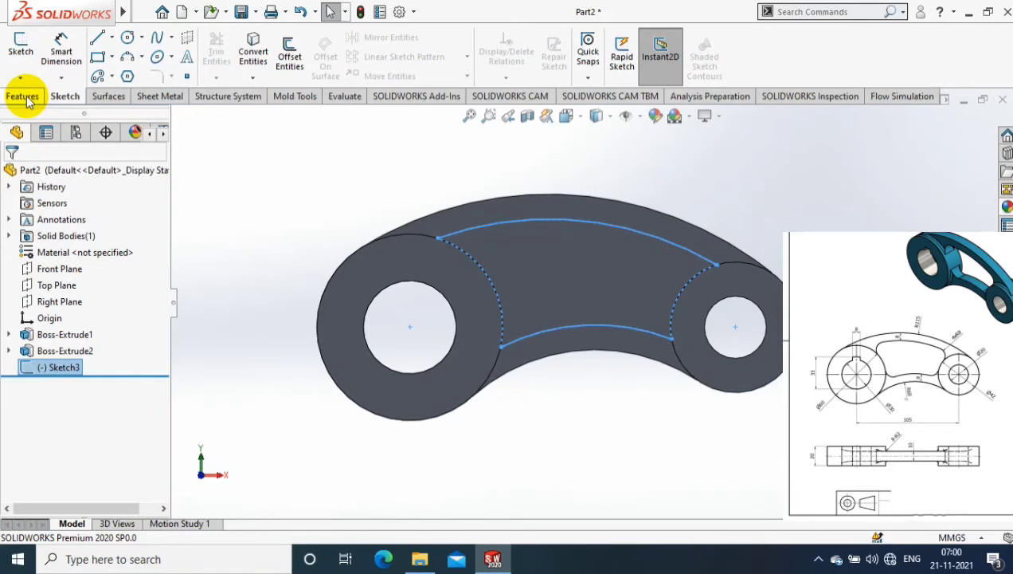
left_click(24, 97)
Step: Extrude-cut Sketch3 Through All - Both to remove the pocket from the web
left_click(221, 56)
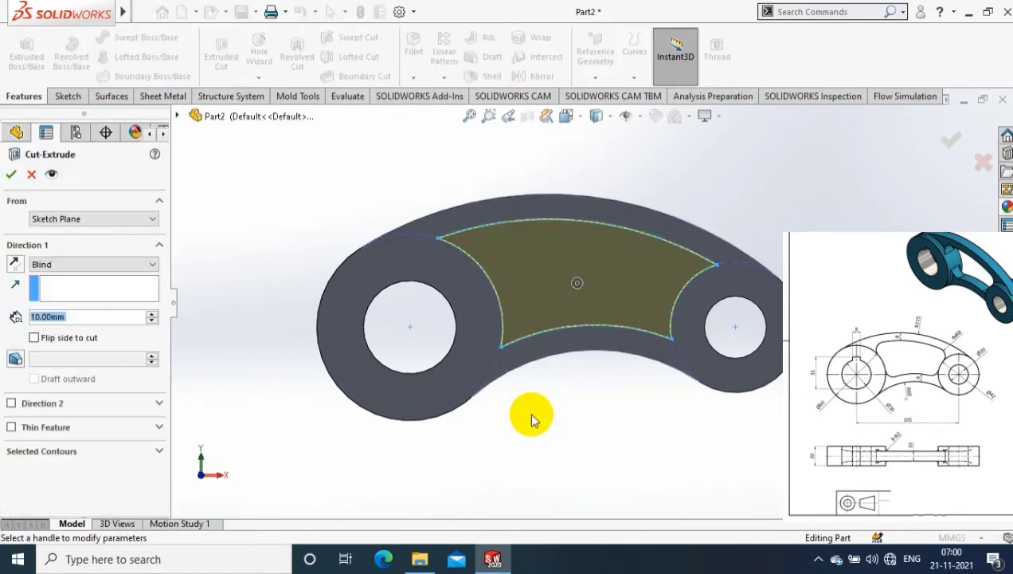
left_click(123, 272)
left_click(102, 293)
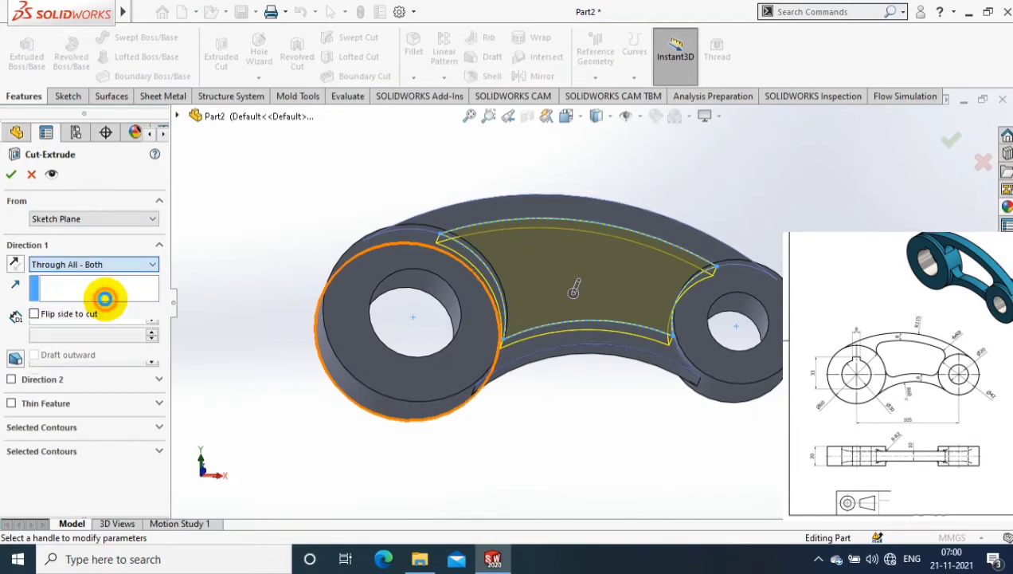
left_click(12, 175)
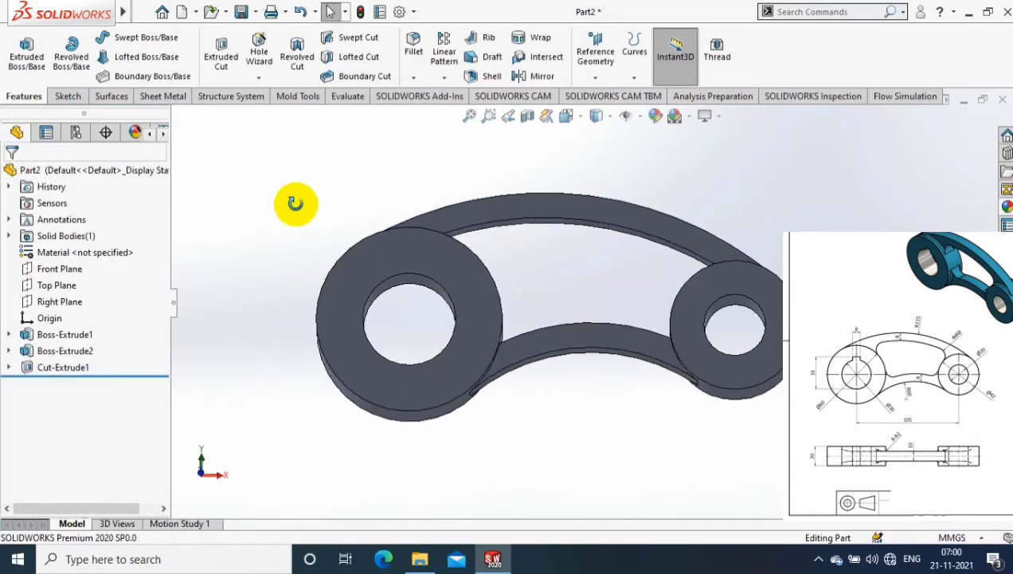
Step: Orbit the part to inspect the open slot between the bosses
middle_click_drag(294, 203, 339, 198)
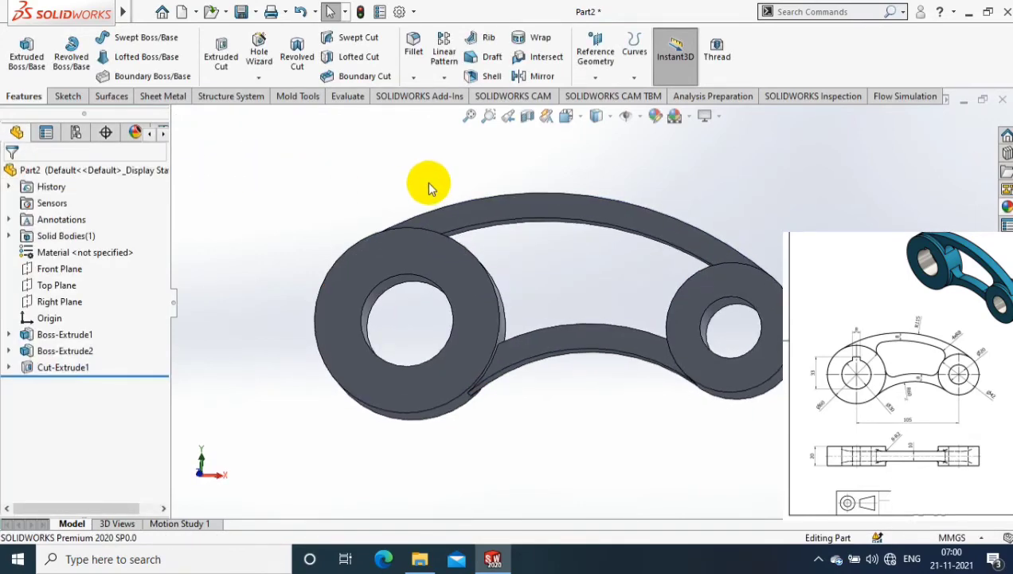
left_click(414, 77)
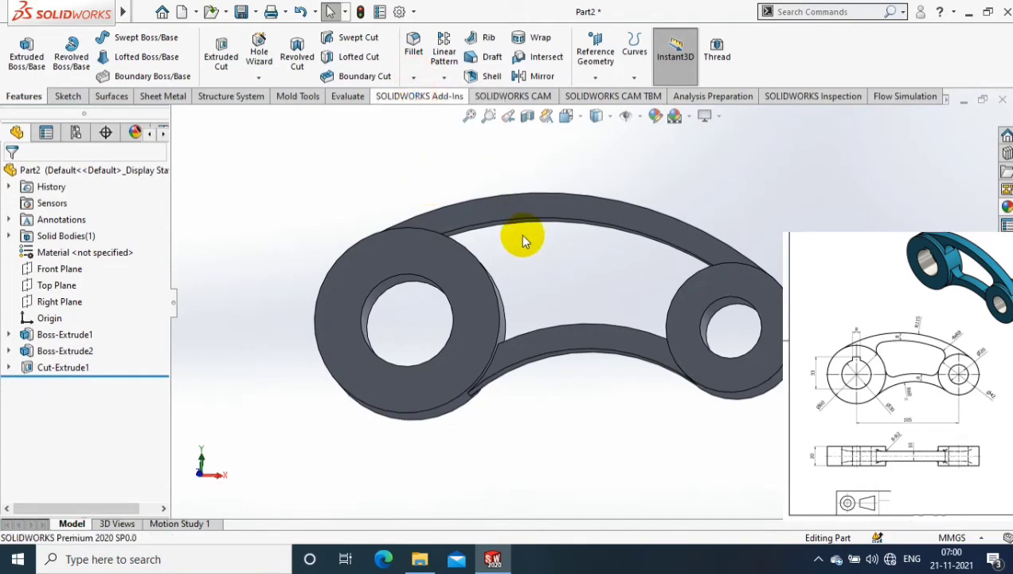
scroll(523, 239, "down", 3)
left_click(413, 77)
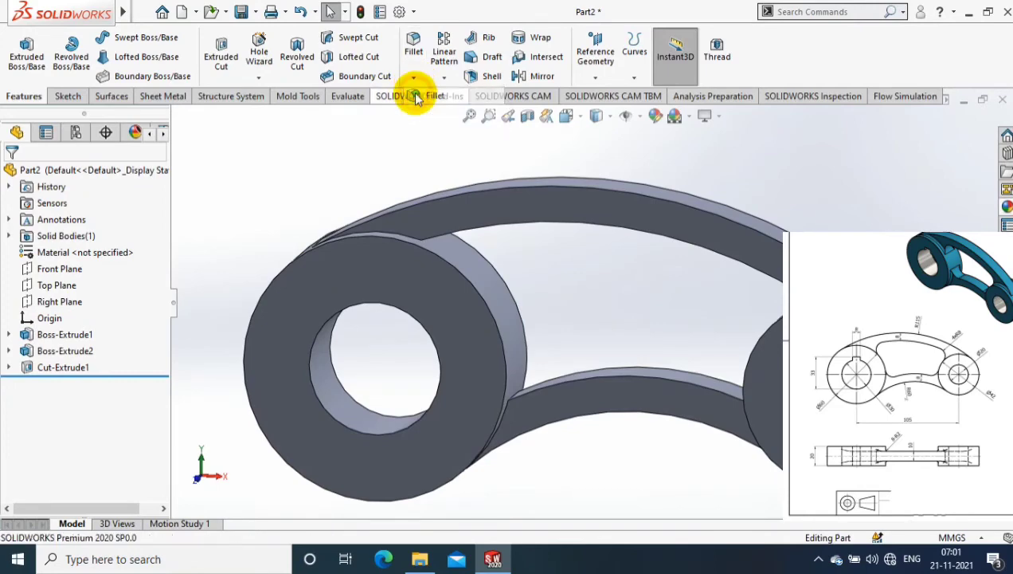
Step: Start a fillet and select the edges where the arc web meets the bosses
left_click(416, 97)
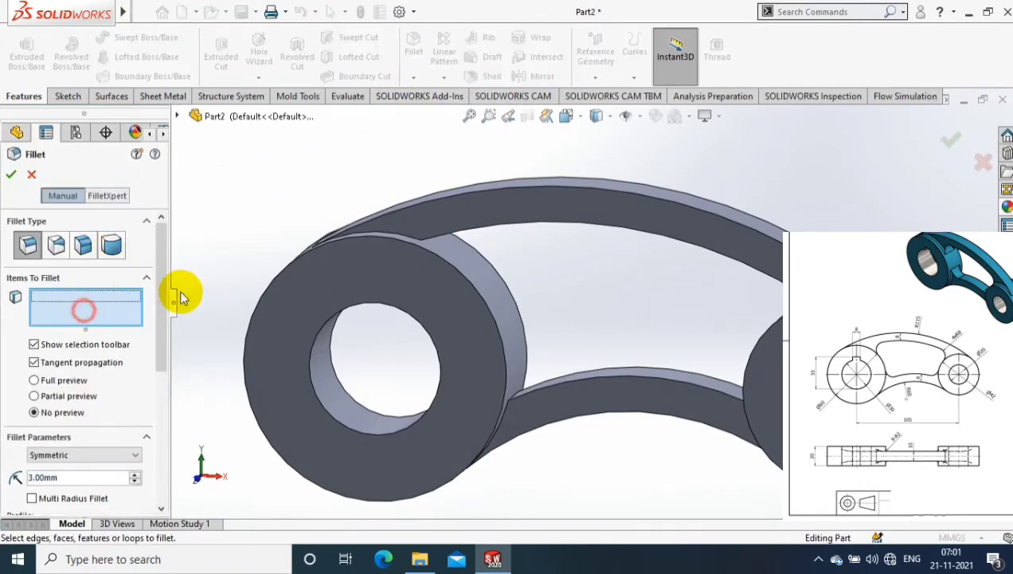
middle_click_drag(549, 290, 406, 218)
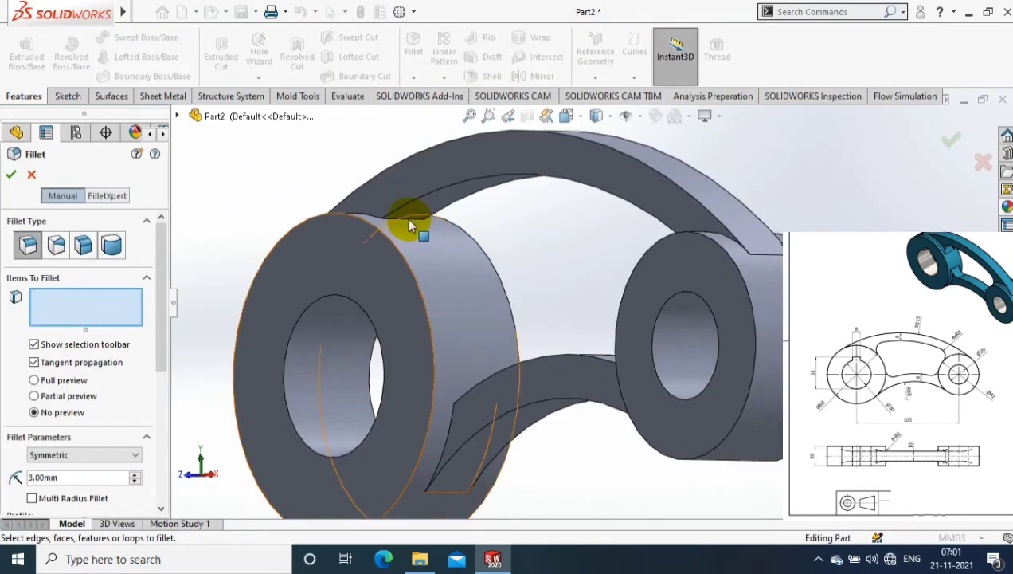
left_click(405, 217)
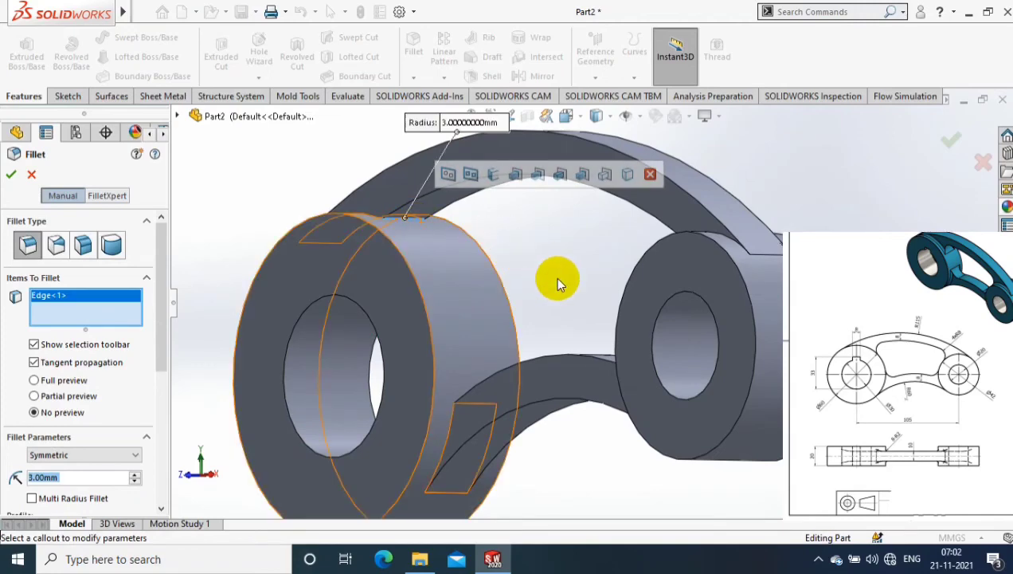
mouse_move(555, 279)
middle_mouse_down()
mouse_move(544, 362)
mouse_move(493, 363)
middle_mouse_up()
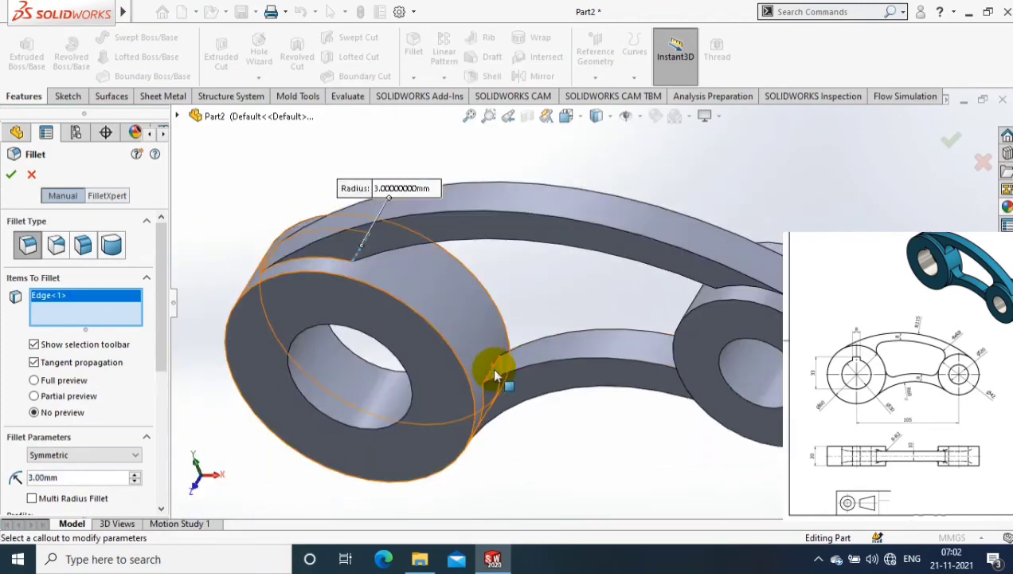
left_click(493, 361)
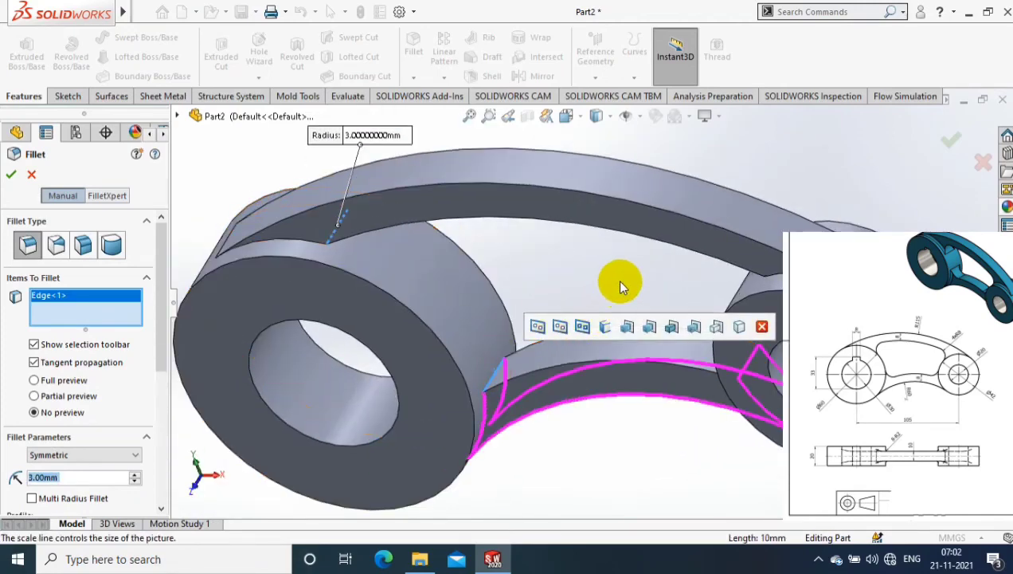
mouse_move(622, 283)
middle_mouse_down()
mouse_move(724, 261)
mouse_move(694, 347)
middle_mouse_up()
left_click(697, 349)
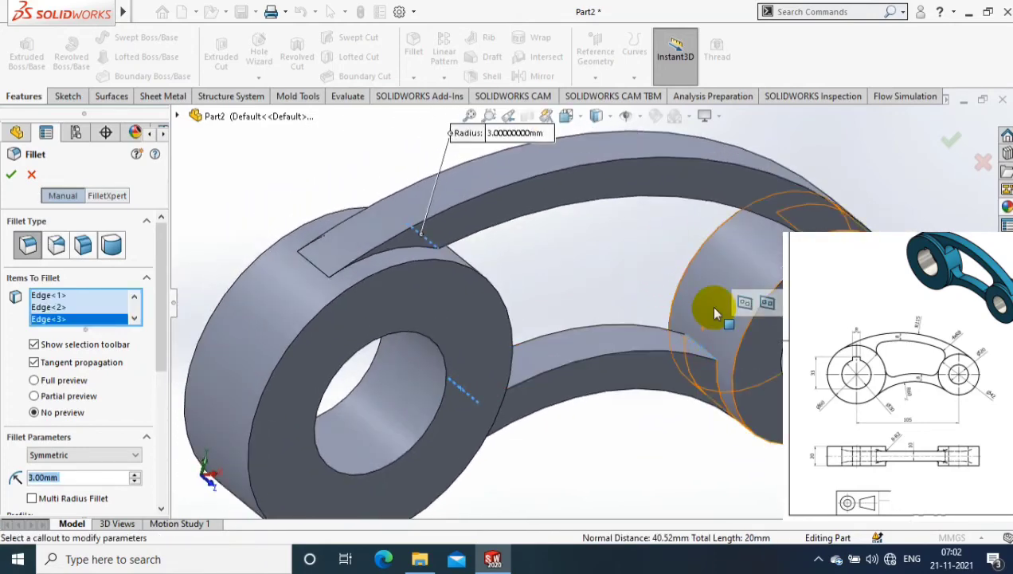
Step: Set the fillet radius to 6 mm and apply it
scroll(715, 313, "up", 2)
scroll(715, 303, "down", 4)
left_click(67, 435)
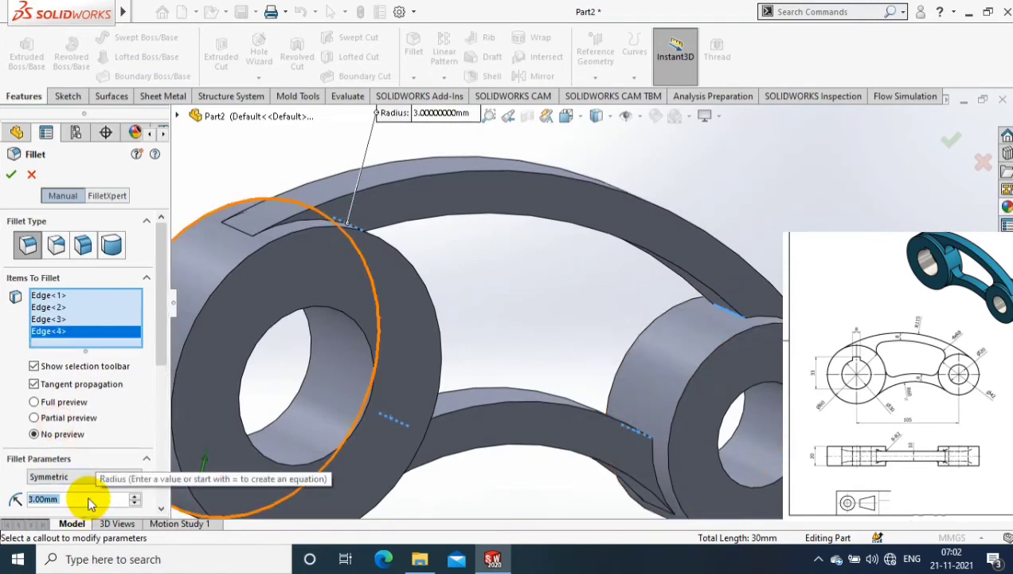
type("6")
key("Return")
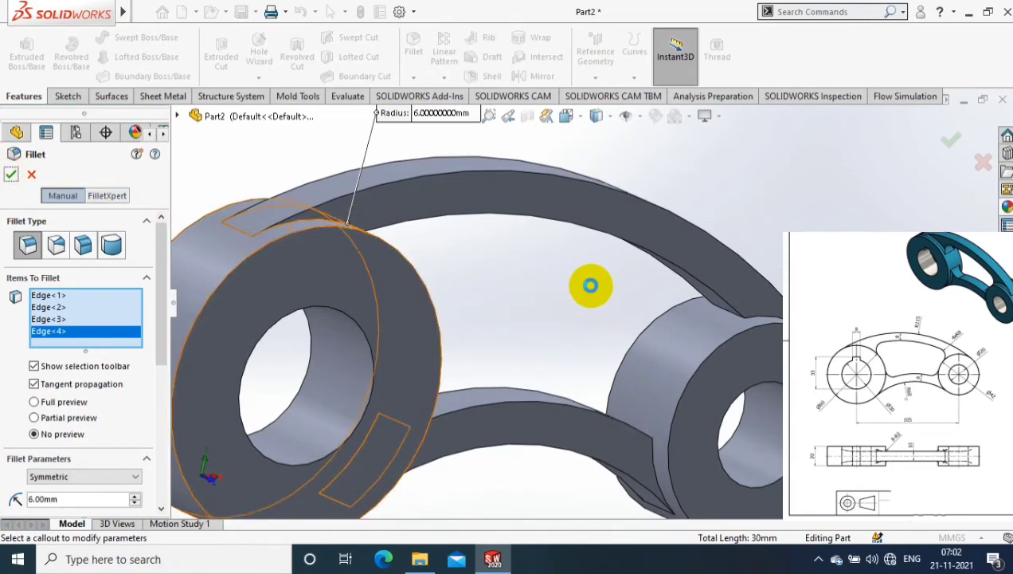
right_click(552, 266)
scroll(572, 301, "up", 1)
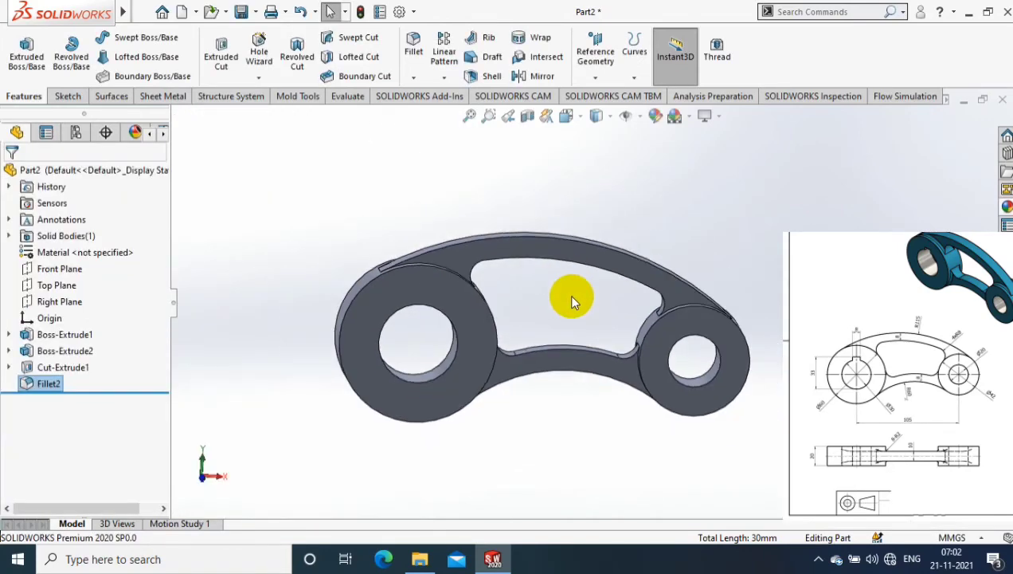
Step: On the large boss face, sketch a centre rectangle at the top edge of the hole
right_click(446, 291)
left_click(543, 170)
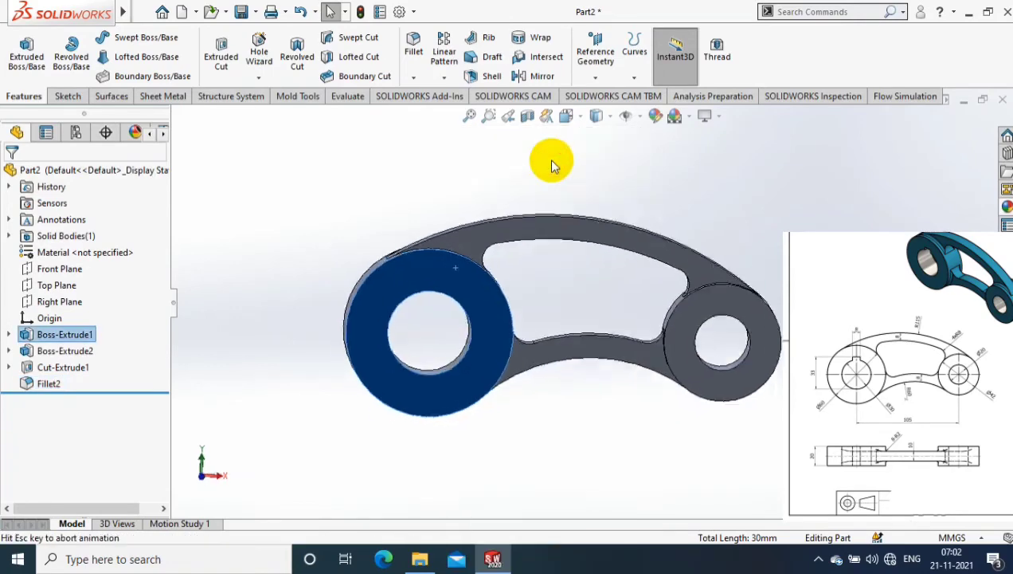
left_click(68, 97)
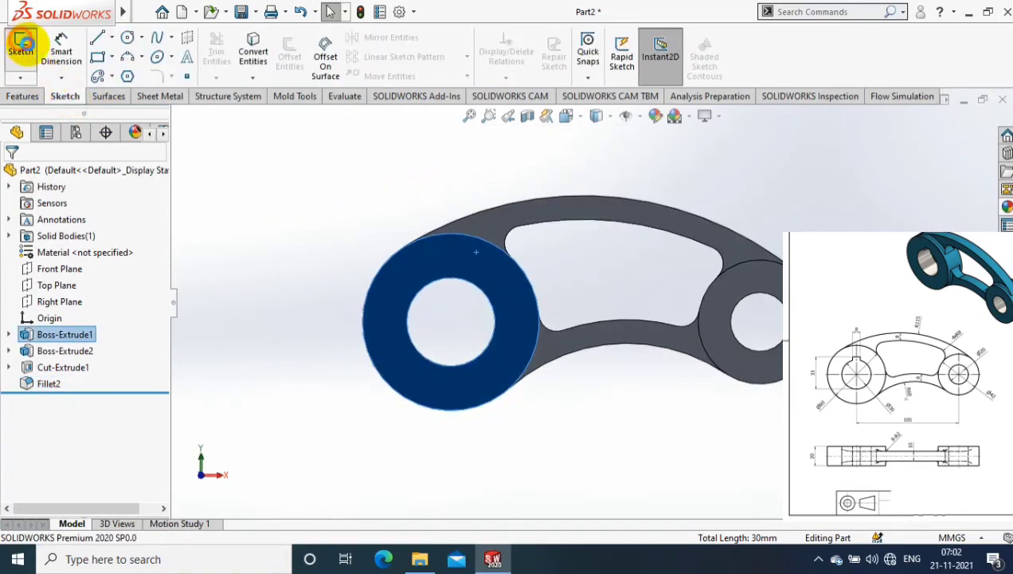
left_click(118, 58)
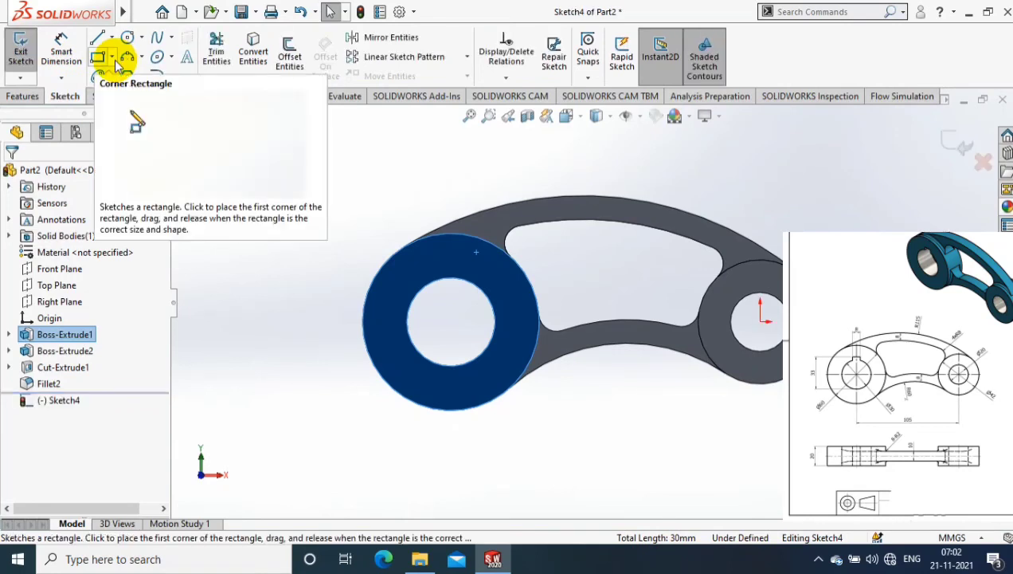
left_click(114, 58)
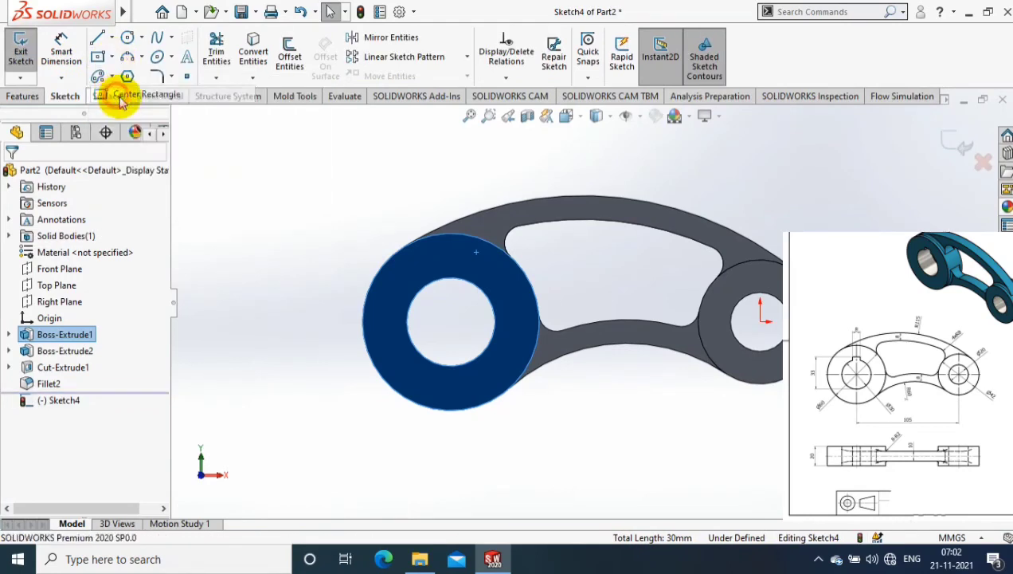
left_click(116, 90)
left_click(451, 278)
left_click(472, 311)
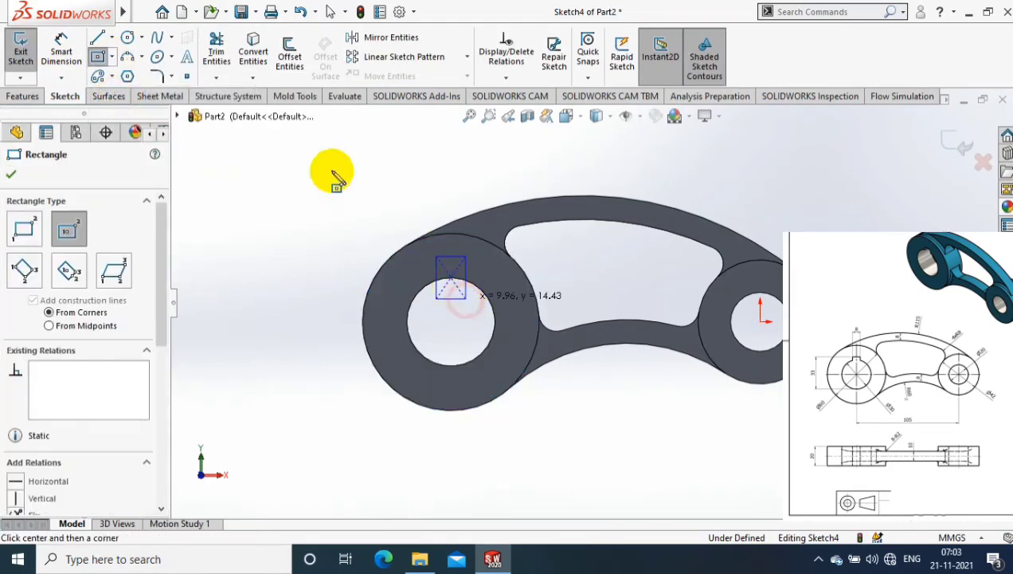
Step: Dimension the rectangle to 8 mm wide and 8 mm high
left_click(61, 52)
scroll(492, 299, "down", 3)
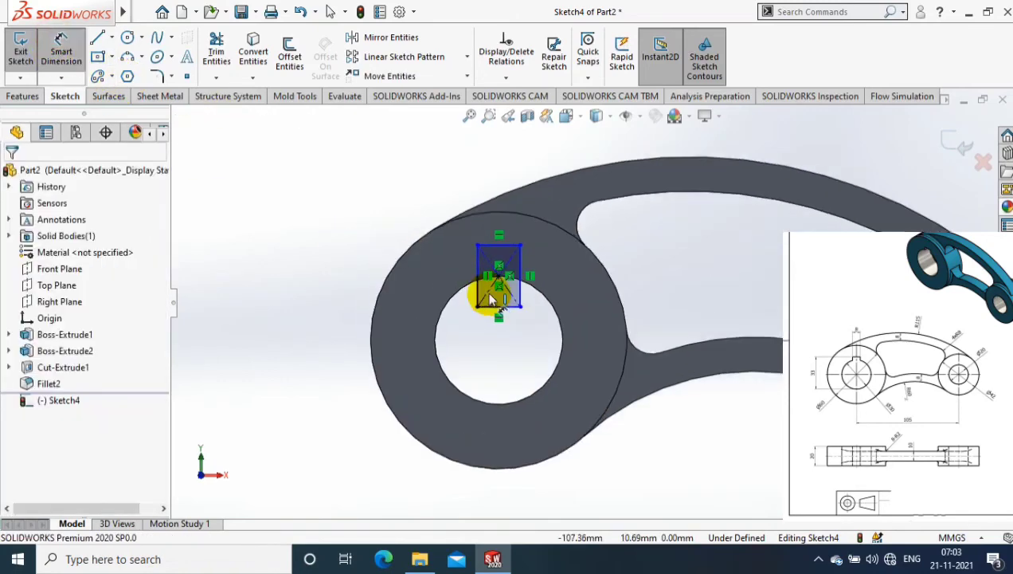
left_click(502, 245)
left_click(504, 183)
type("8.00mm")
key("Return")
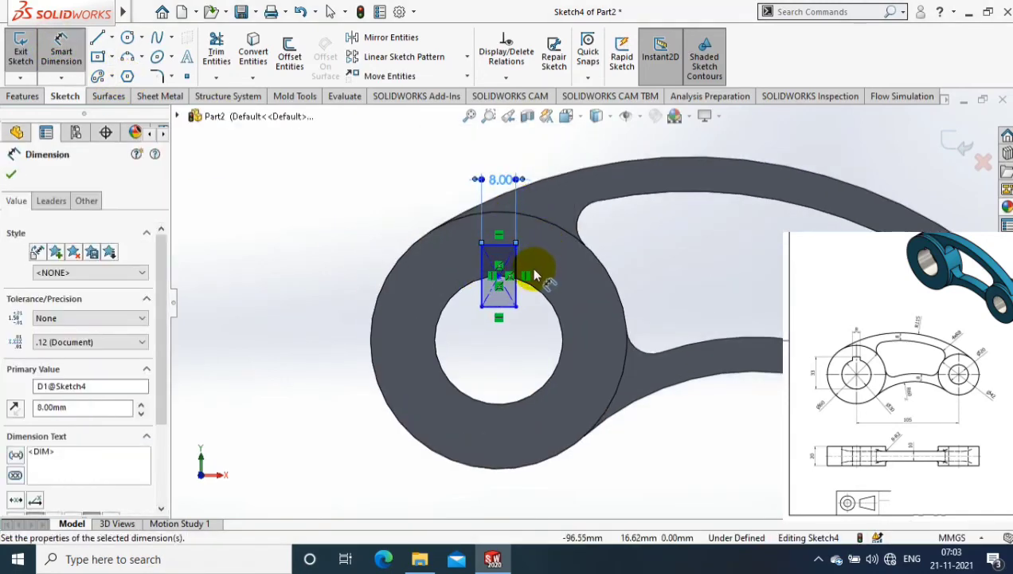
left_click(544, 278)
left_click(548, 264)
type("8")
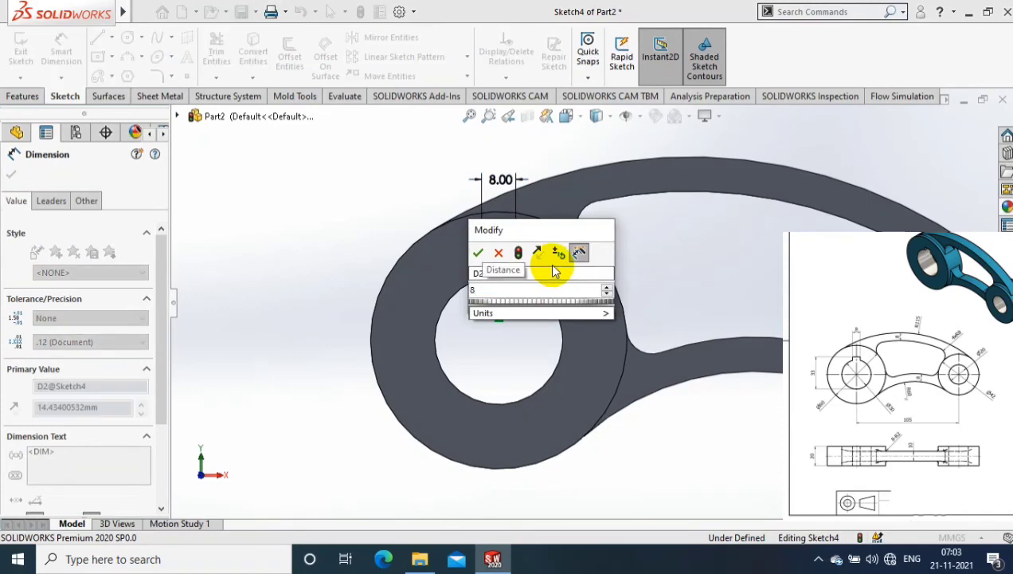
key("Return")
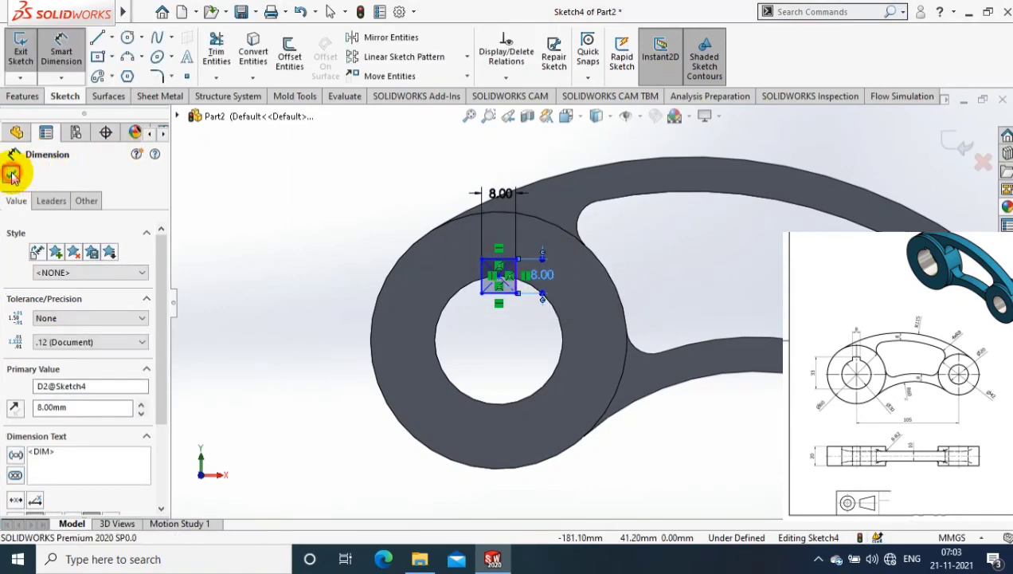
left_click(11, 174)
left_click(26, 96)
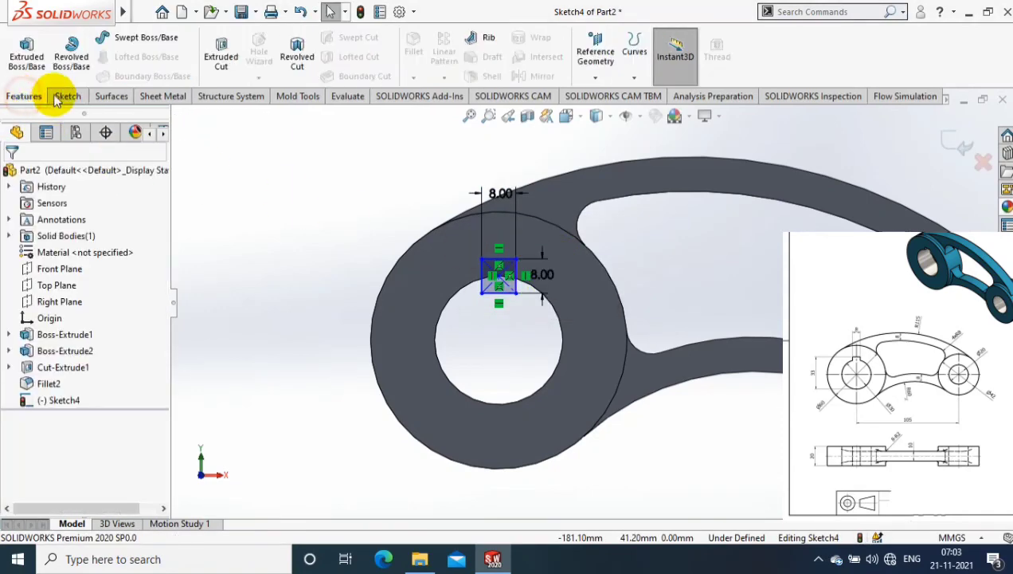
Step: Extrude-cut the square Through All - Both to form the keyway in the large hole
left_click(223, 56)
left_click(75, 264)
left_click(68, 288)
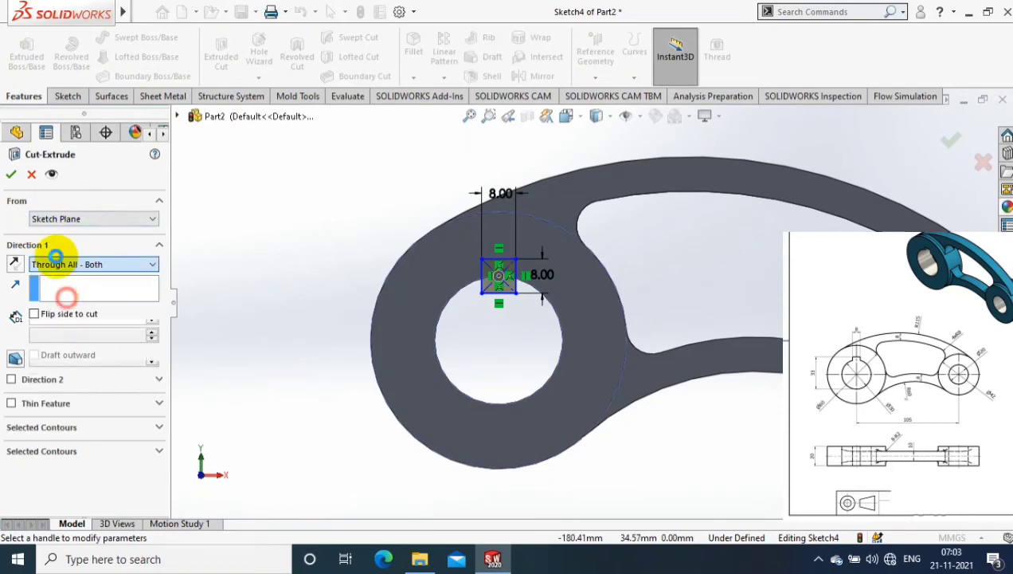
left_click(11, 174)
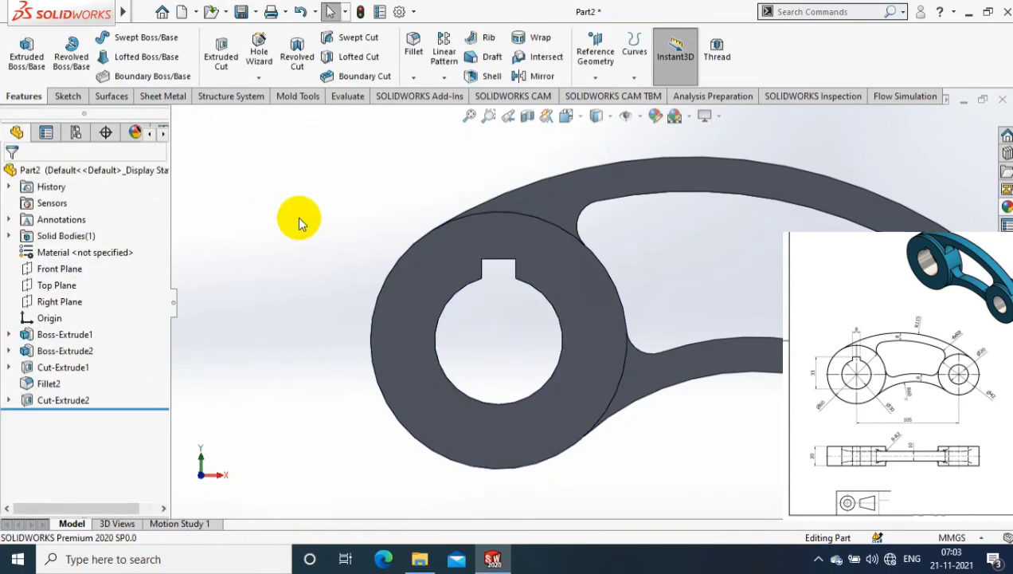
Step: Zoom to fit and orbit the part to inspect the keyway notch
key("f")
middle_click_drag(868, 233, 968, 210)
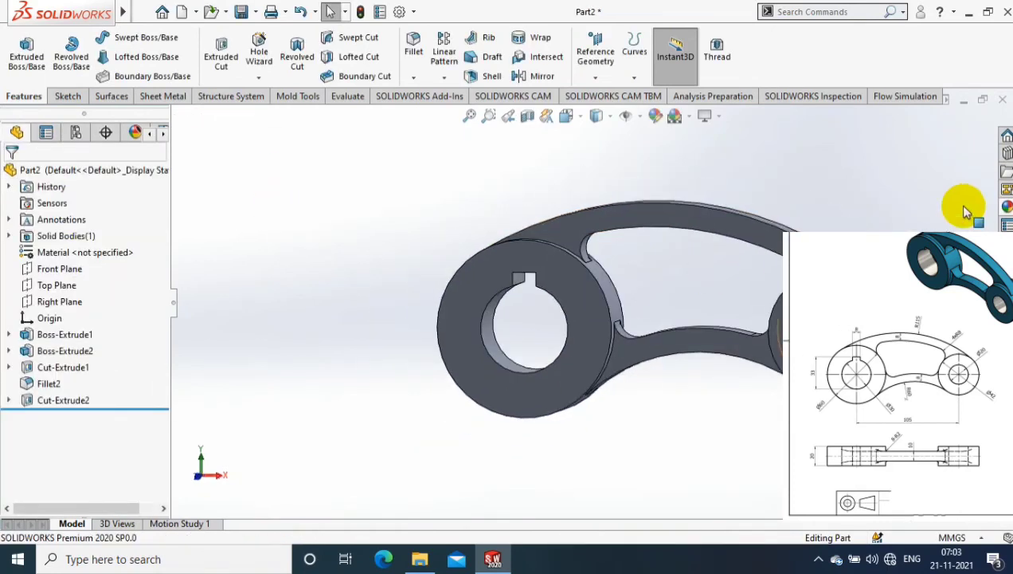
middle_click_drag(855, 227, 772, 322)
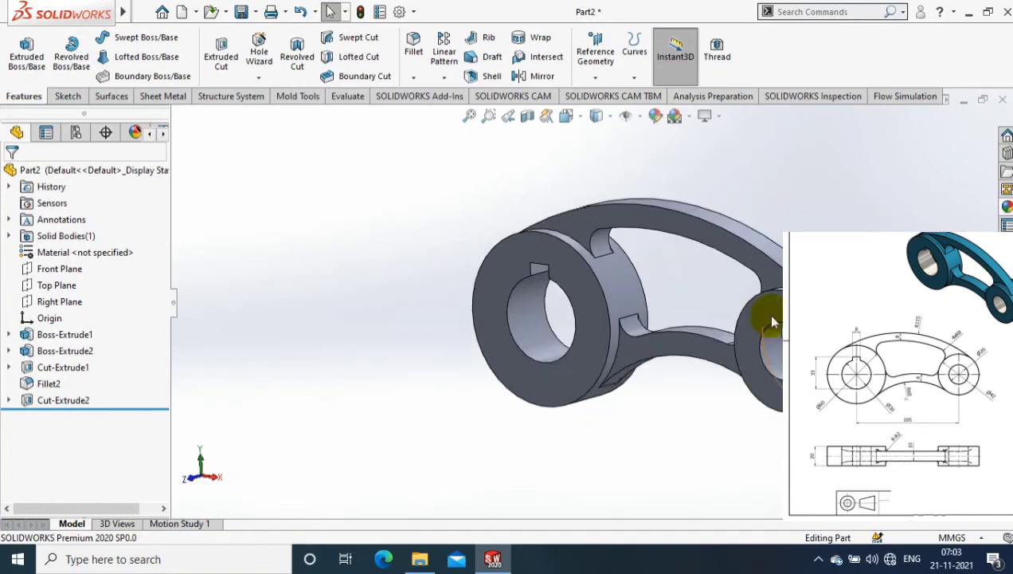
right_click(576, 297)
left_click(723, 144)
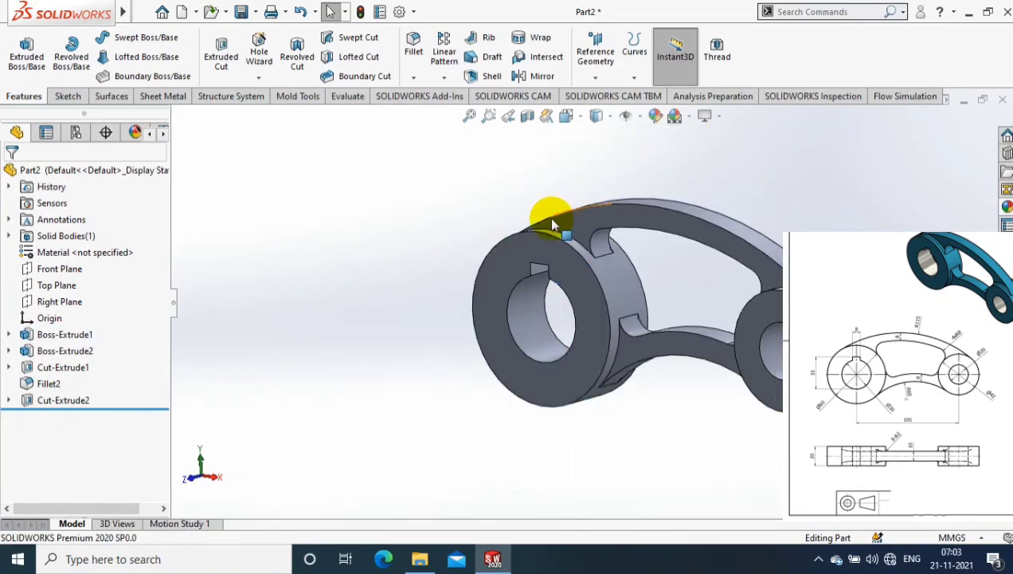
scroll(877, 319, "down", 2)
scroll(578, 195, "up", 2)
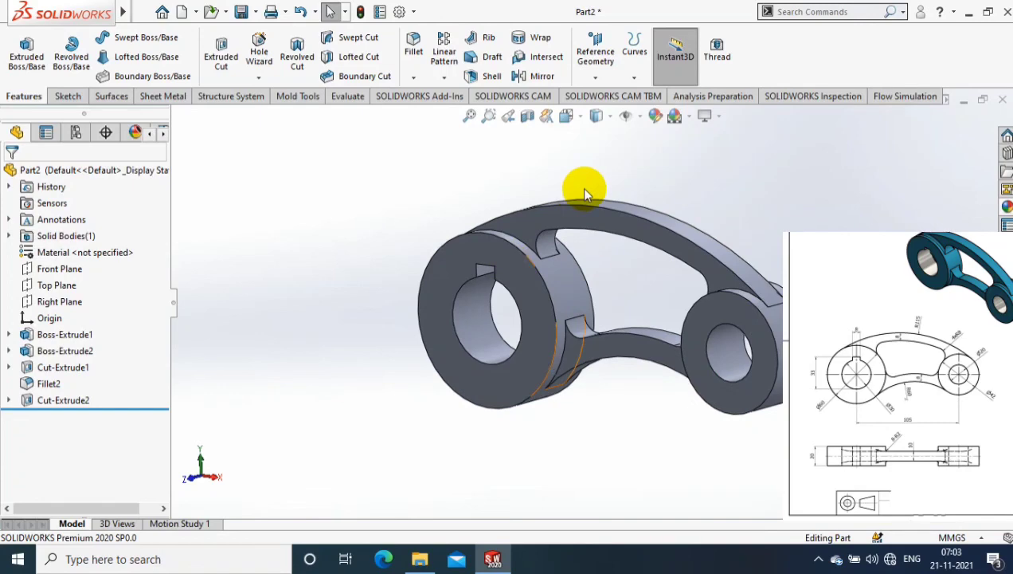
Step: Apply a dark teal appearance to the entire part and orbit to view it
right_click(505, 241)
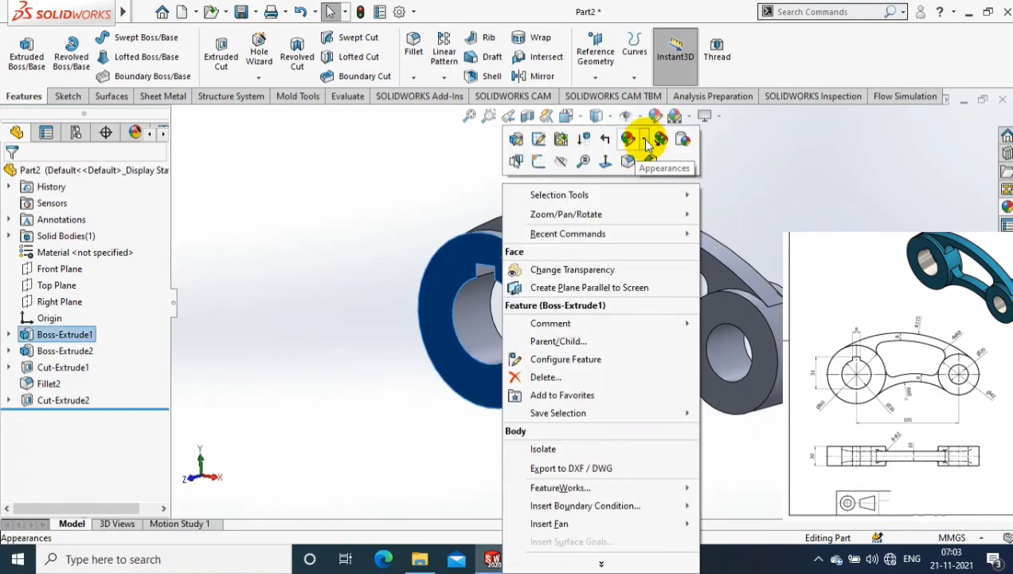
left_click(647, 143)
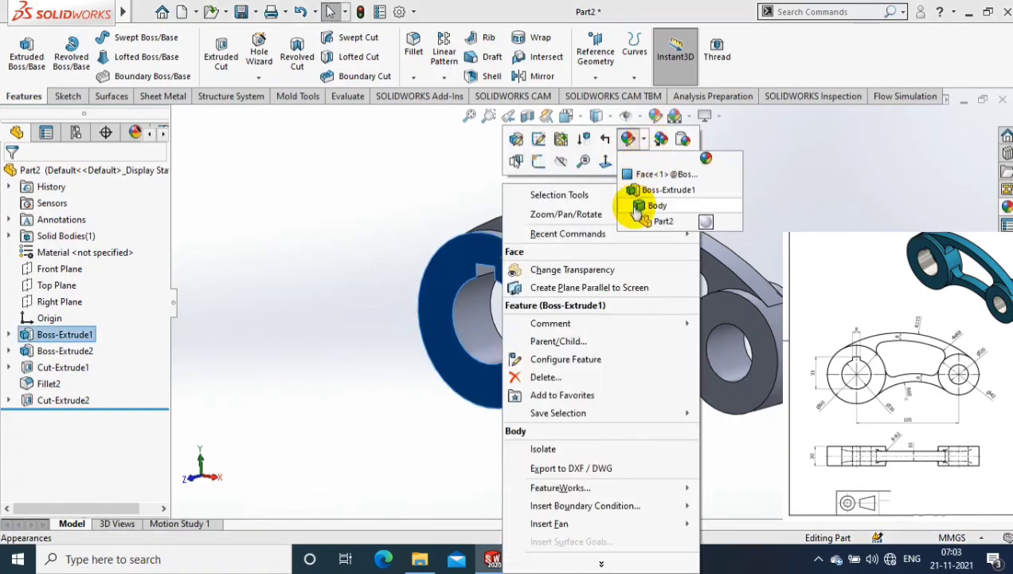
left_click(657, 222)
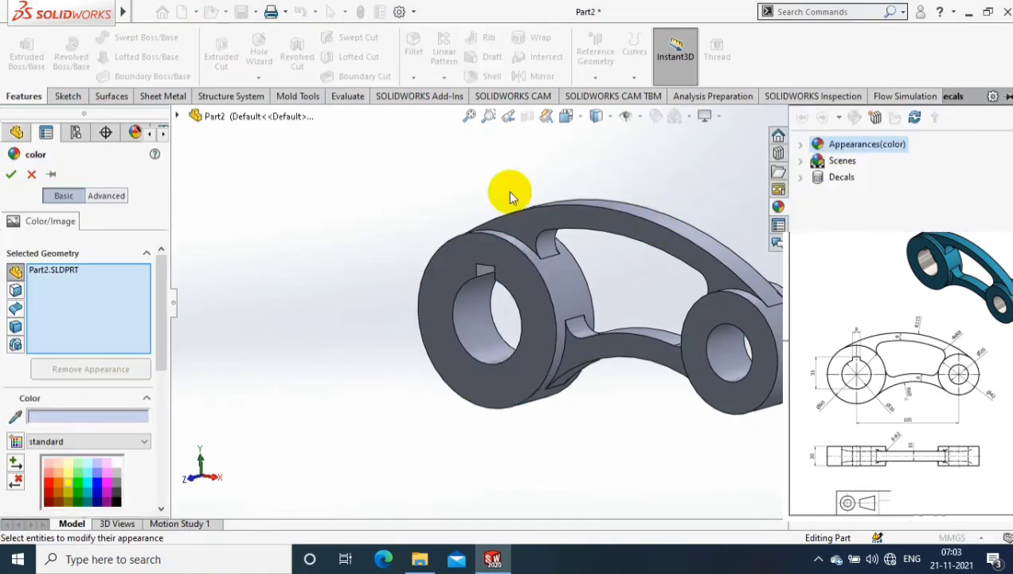
left_click(88, 500)
left_click(11, 174)
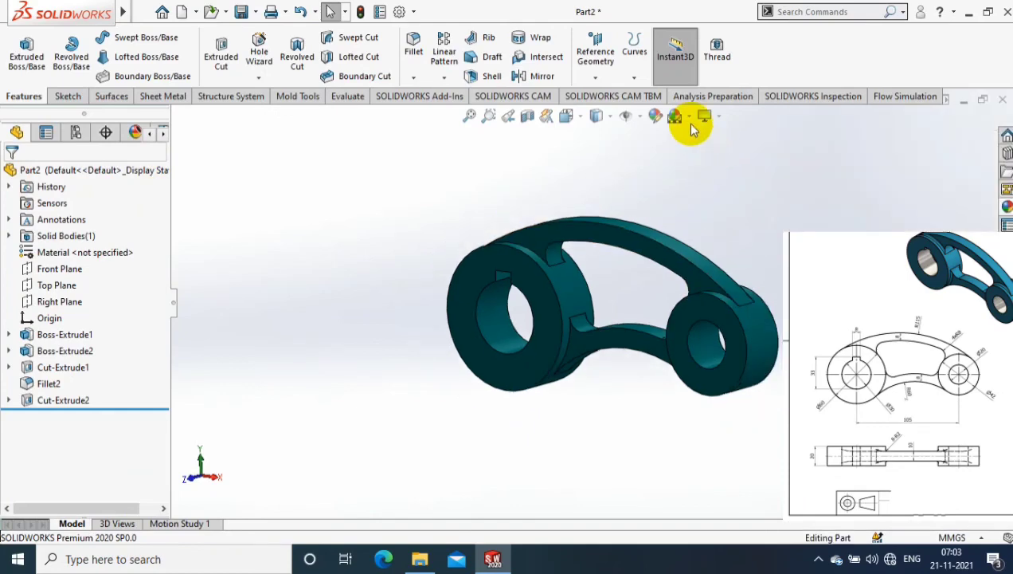
mouse_move(826, 221)
middle_mouse_down()
mouse_move(411, 478)
mouse_move(776, 335)
mouse_move(770, 344)
middle_mouse_up()
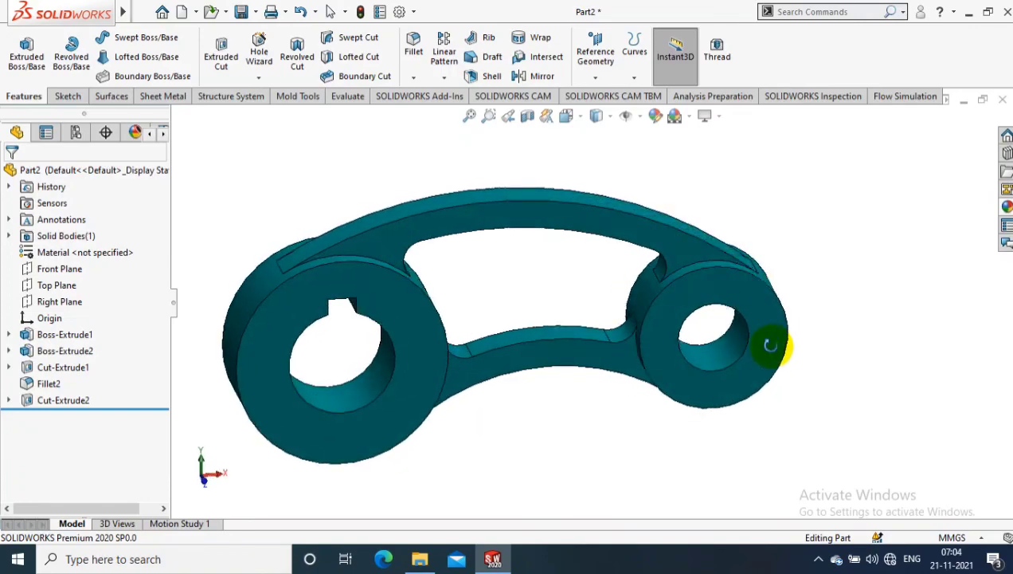